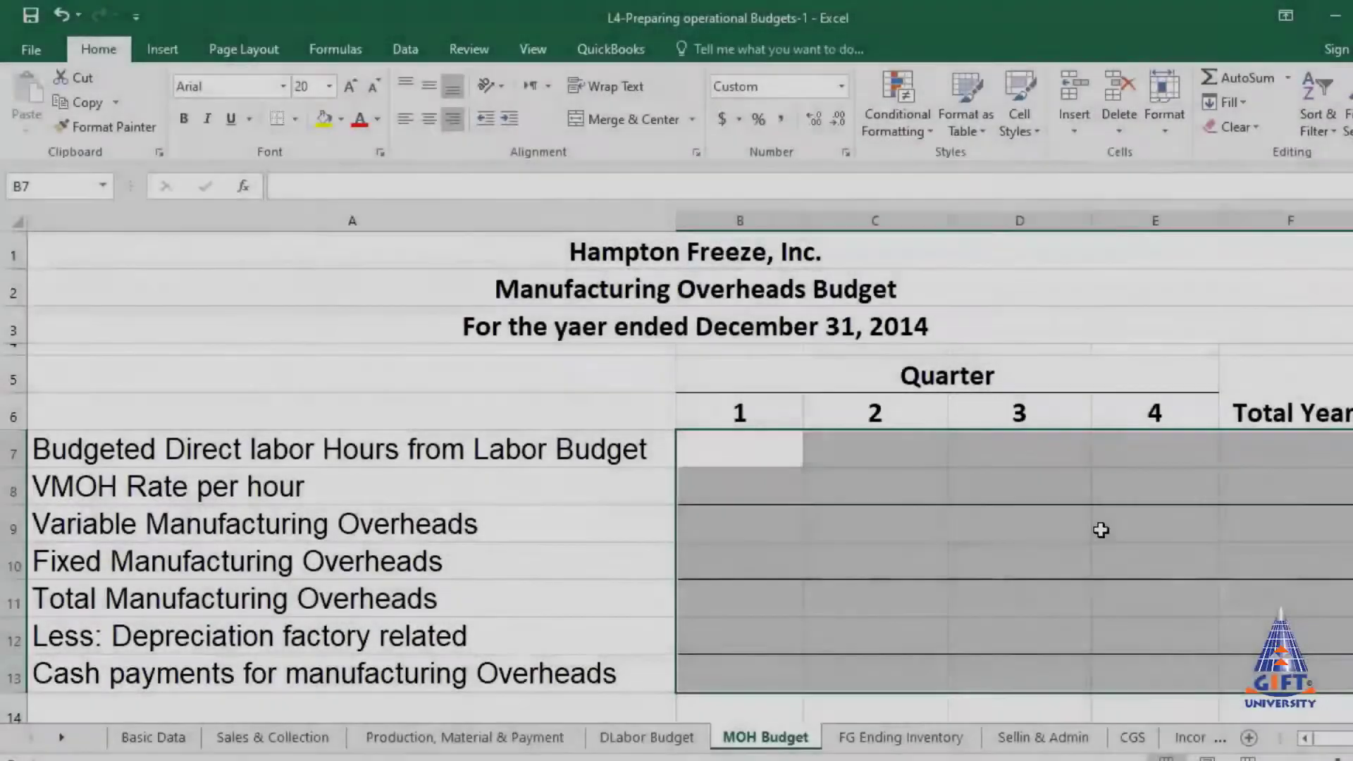
Bring up the MOH Budget sheet of the workbook and select cell B7 for quarter 1 labor hours
click(915, 520)
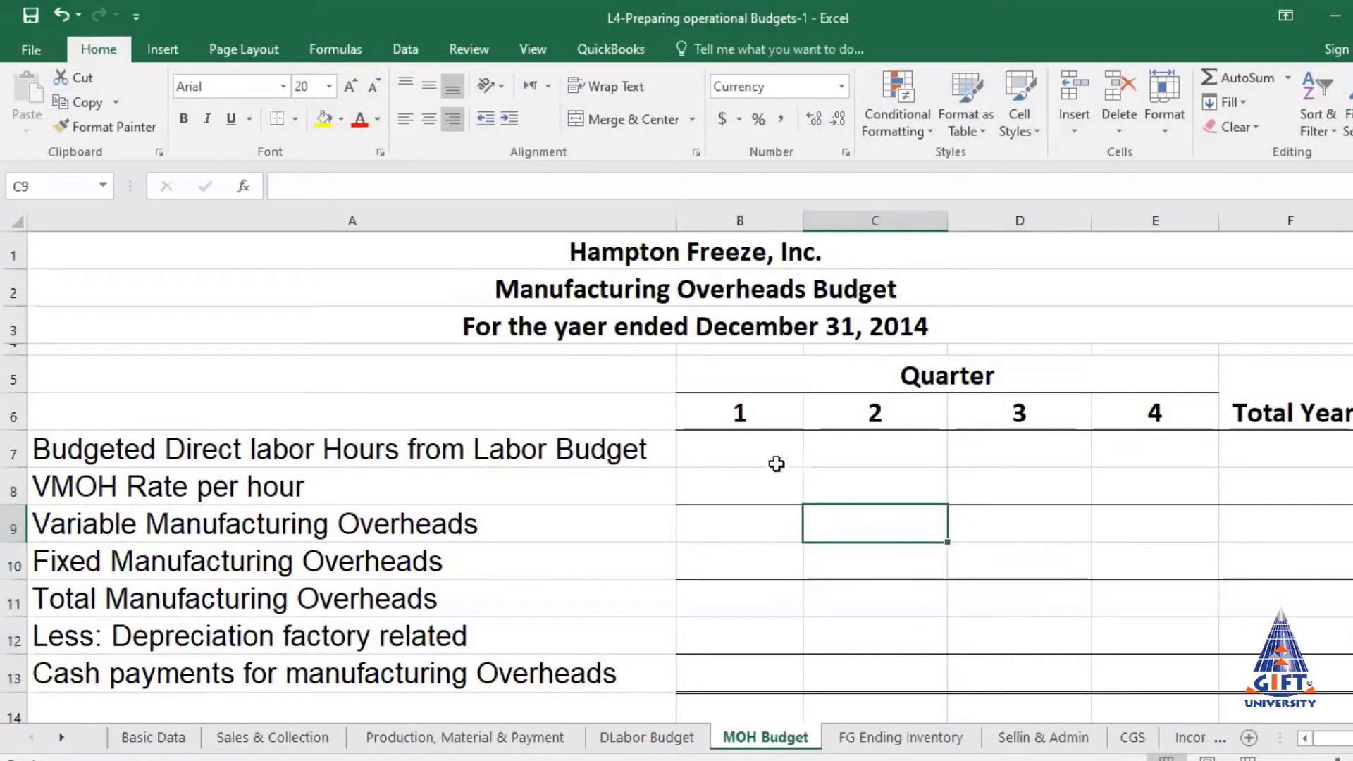
Link B7:E7 to DLabor Budget row 9 labor hours: 5,600, 12,800, 14,400, 7,600
click(761, 455)
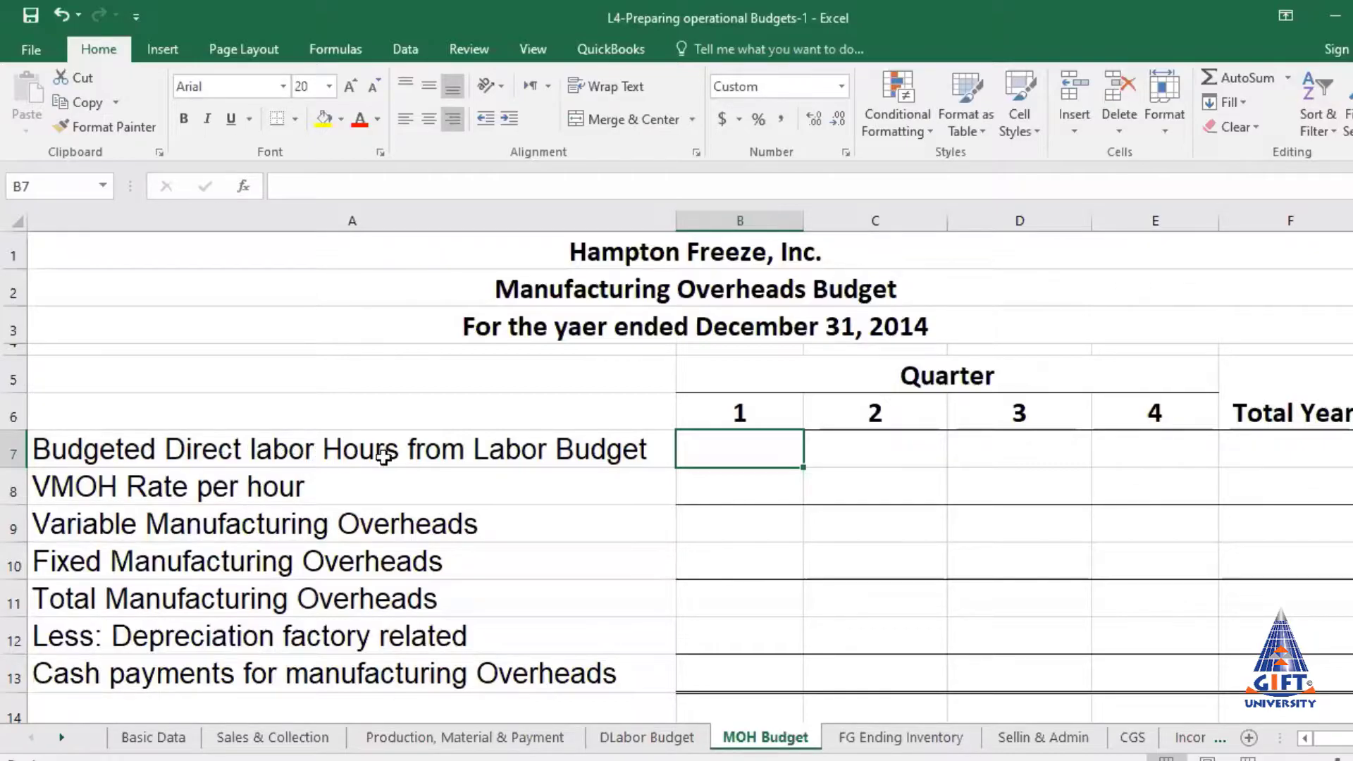
text(=)
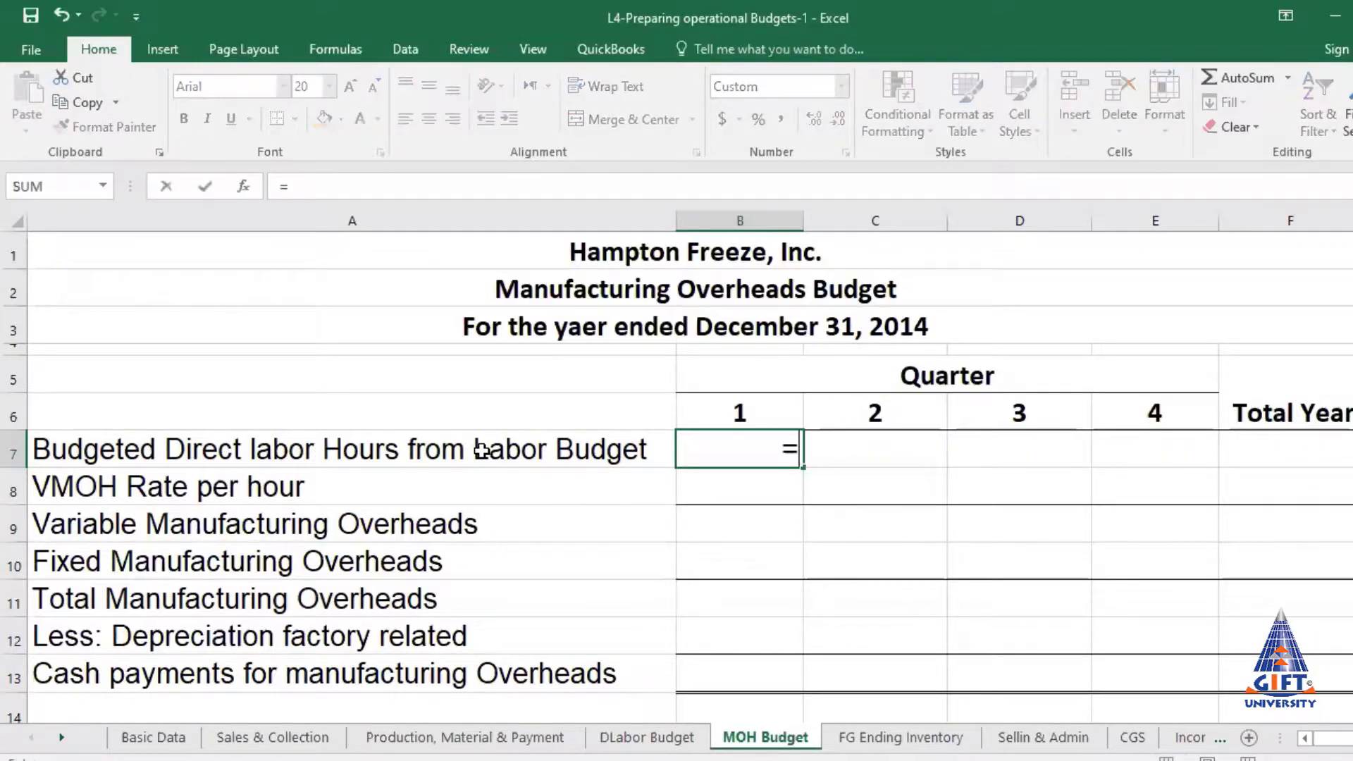
click(643, 740)
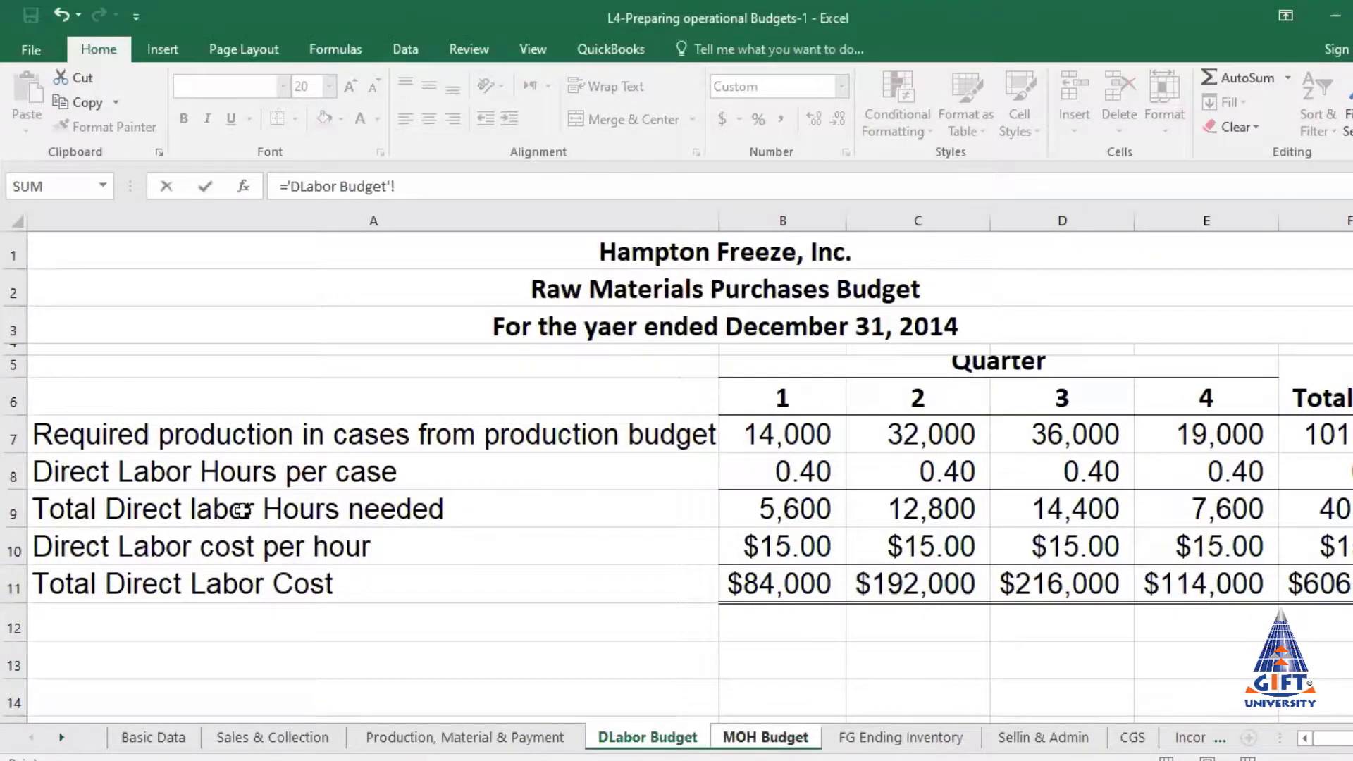
click(806, 508)
key(Return)
key(Up)
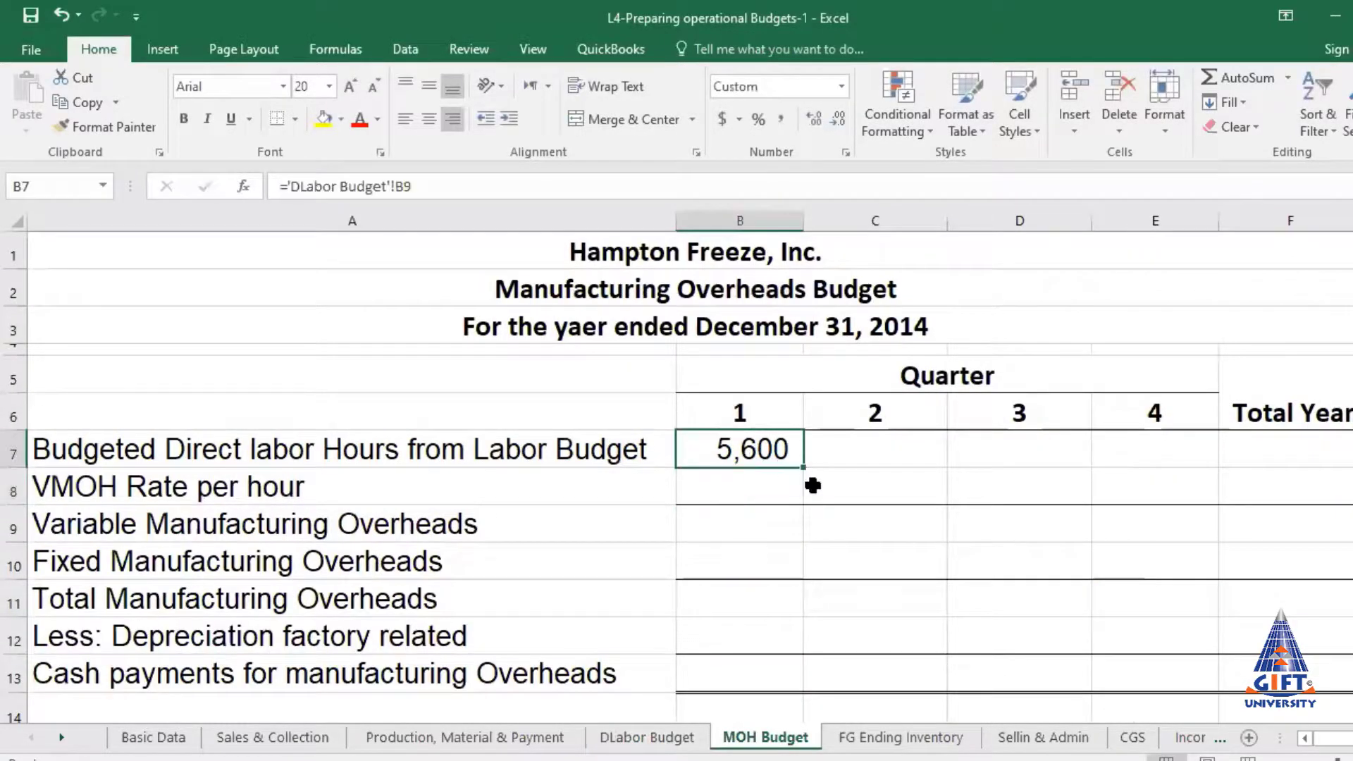
drag(829, 469, 1198, 466)
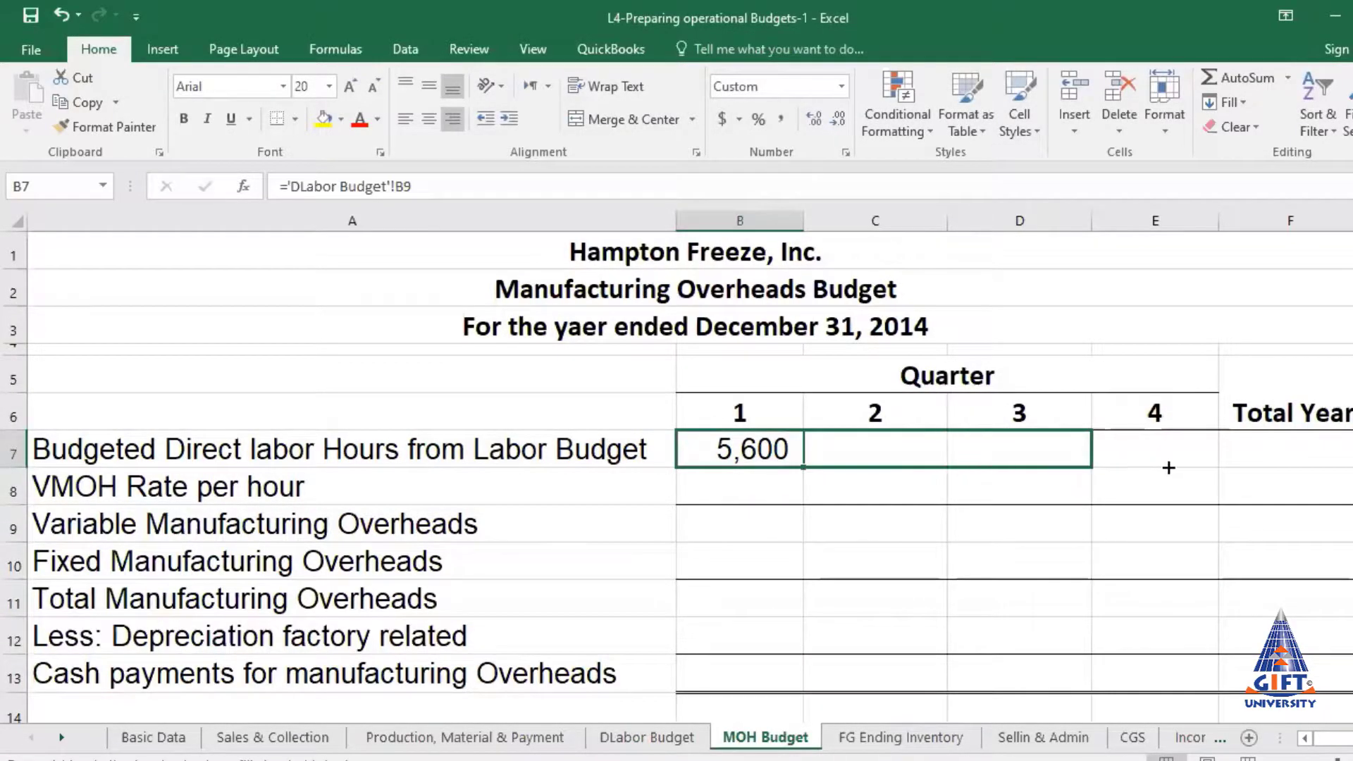
AutoSum the yearly budgeted labor hours in F7, giving 40,400
click(1294, 454)
click(1224, 77)
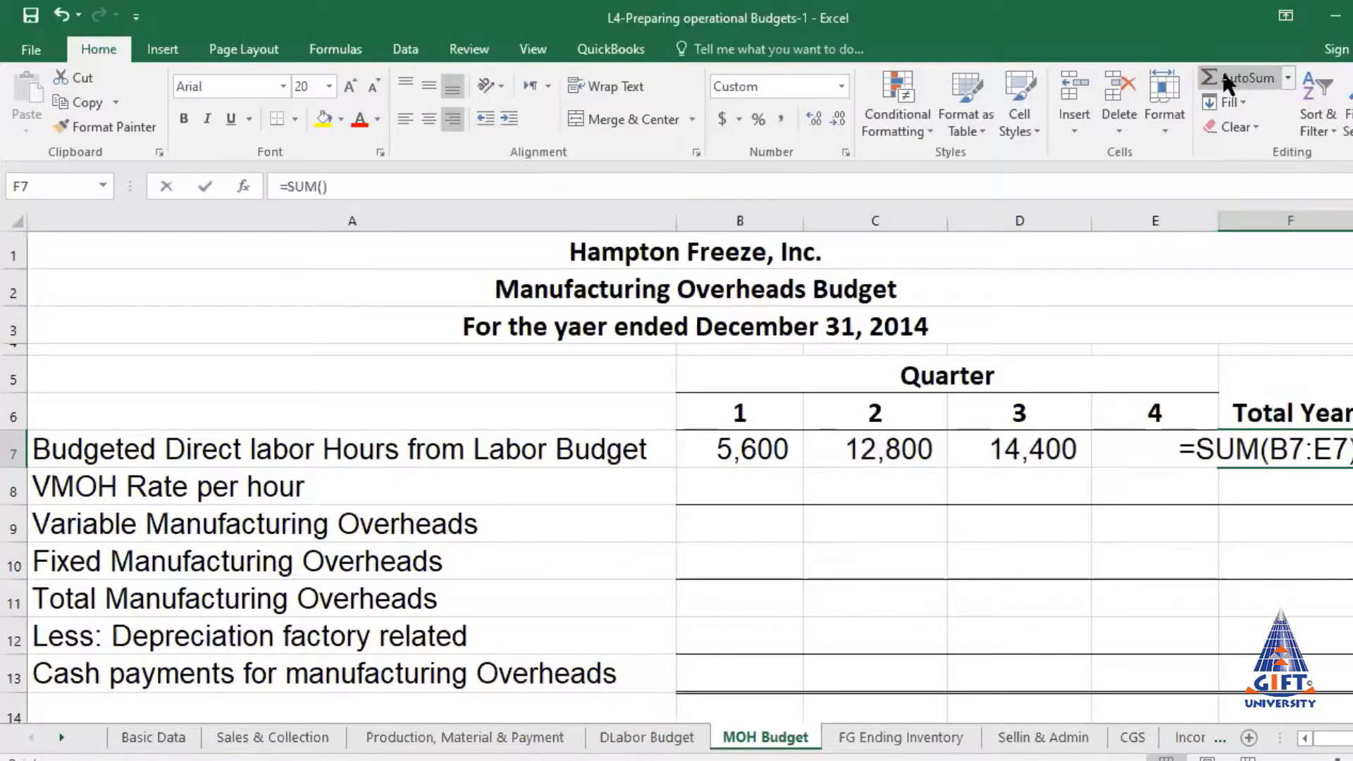
key(Return)
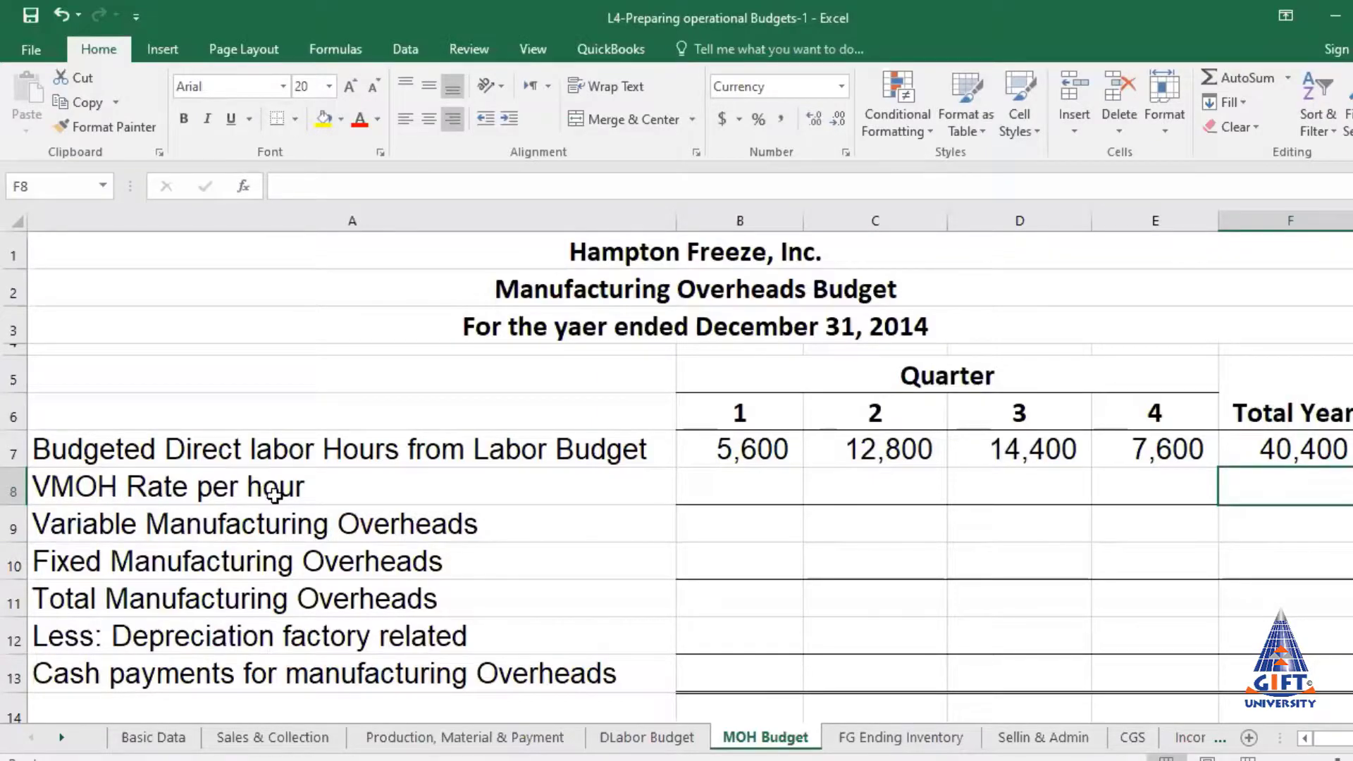
Link C22 to Basic Data!B22 so yearly total manufacturing overheads shows $404,000
click(753, 485)
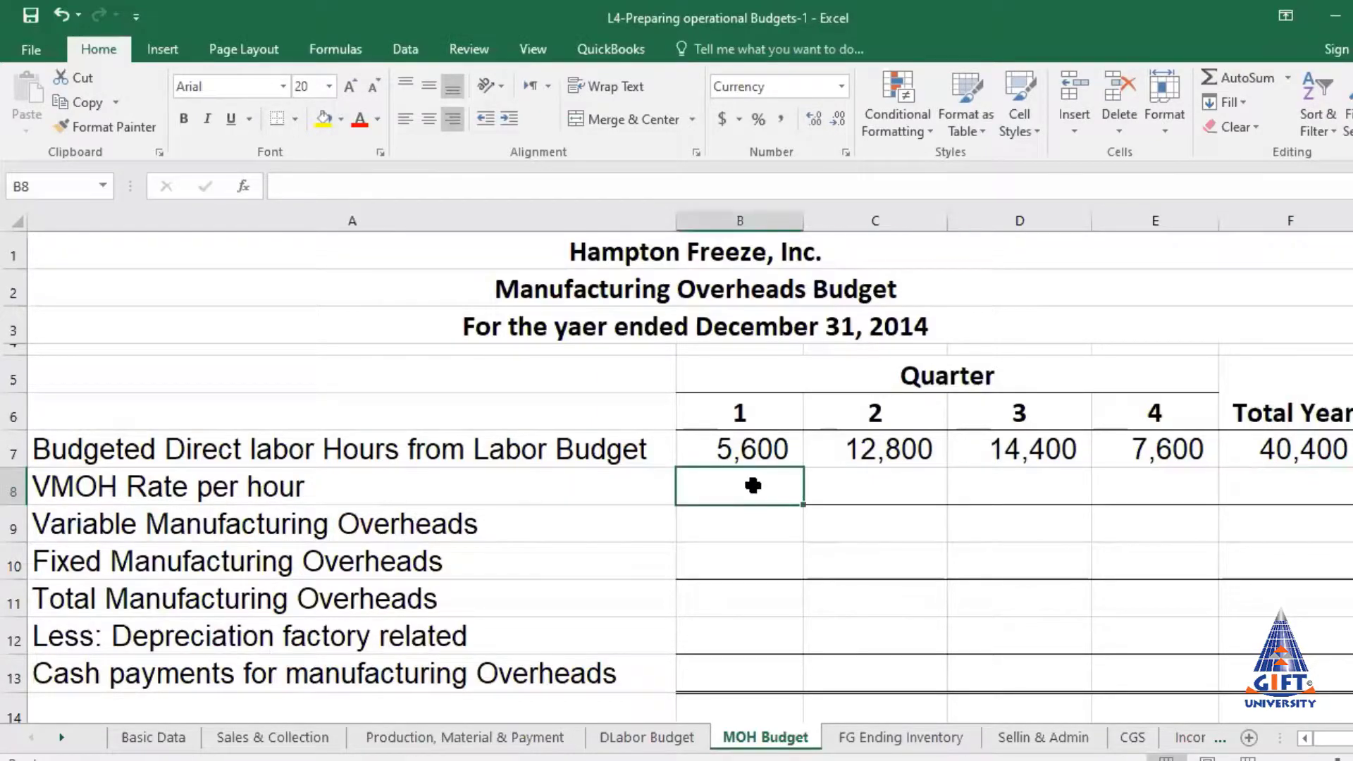
scroll(753, 485, down, 1)
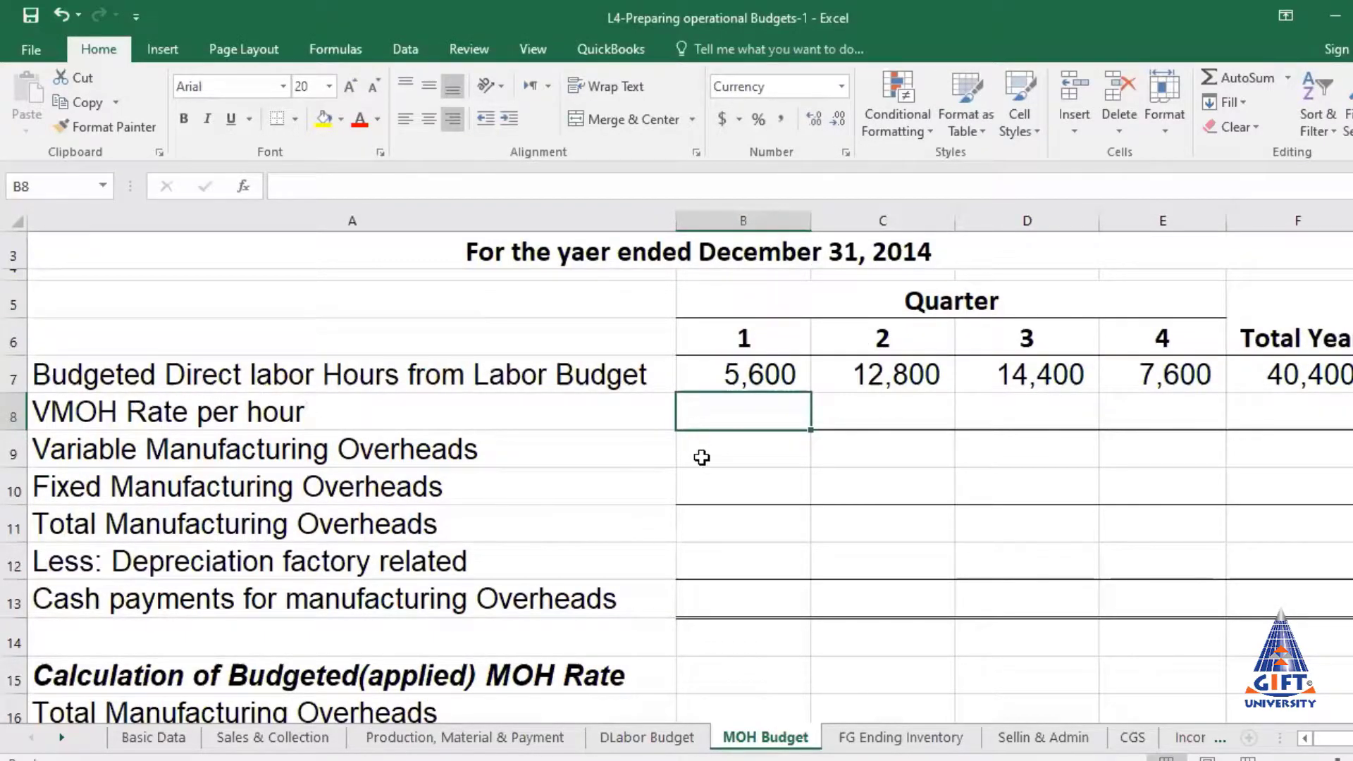
scroll(702, 457, down, 5)
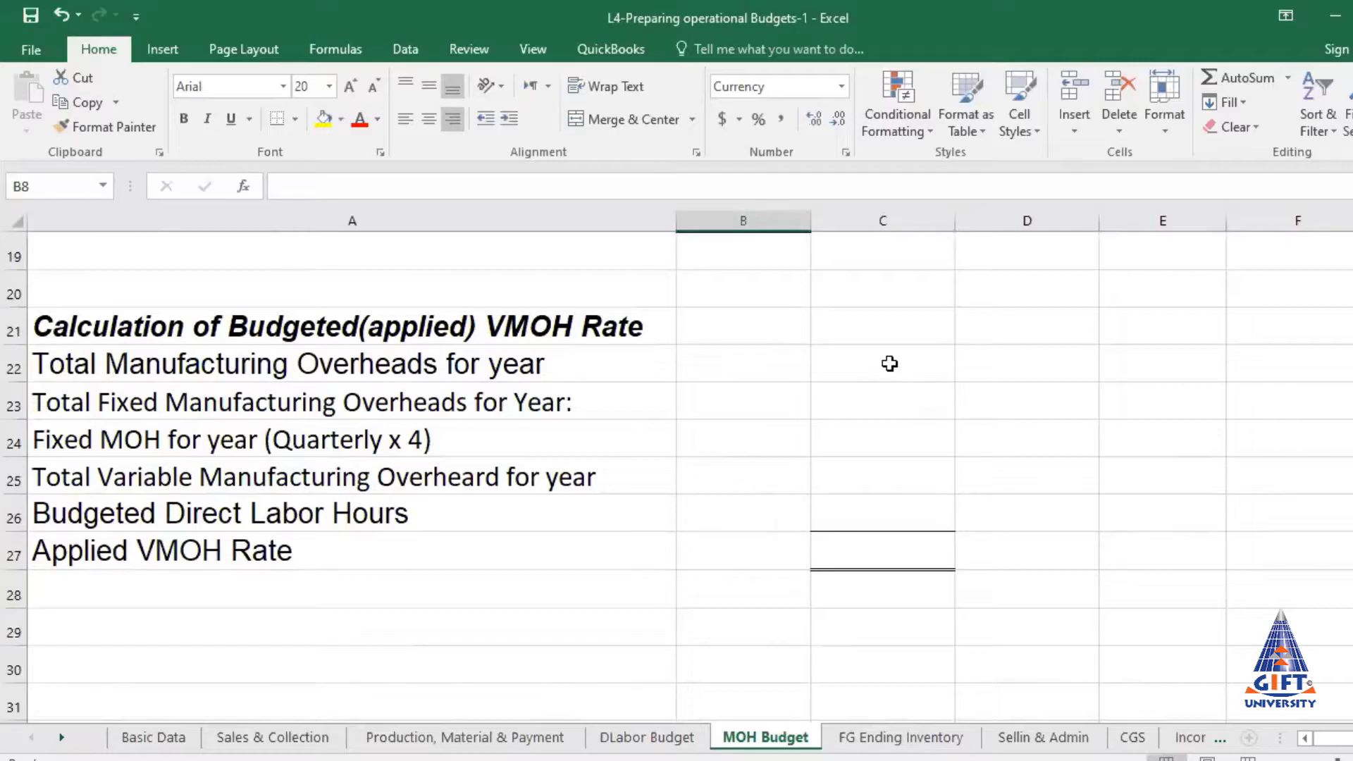
click(889, 363)
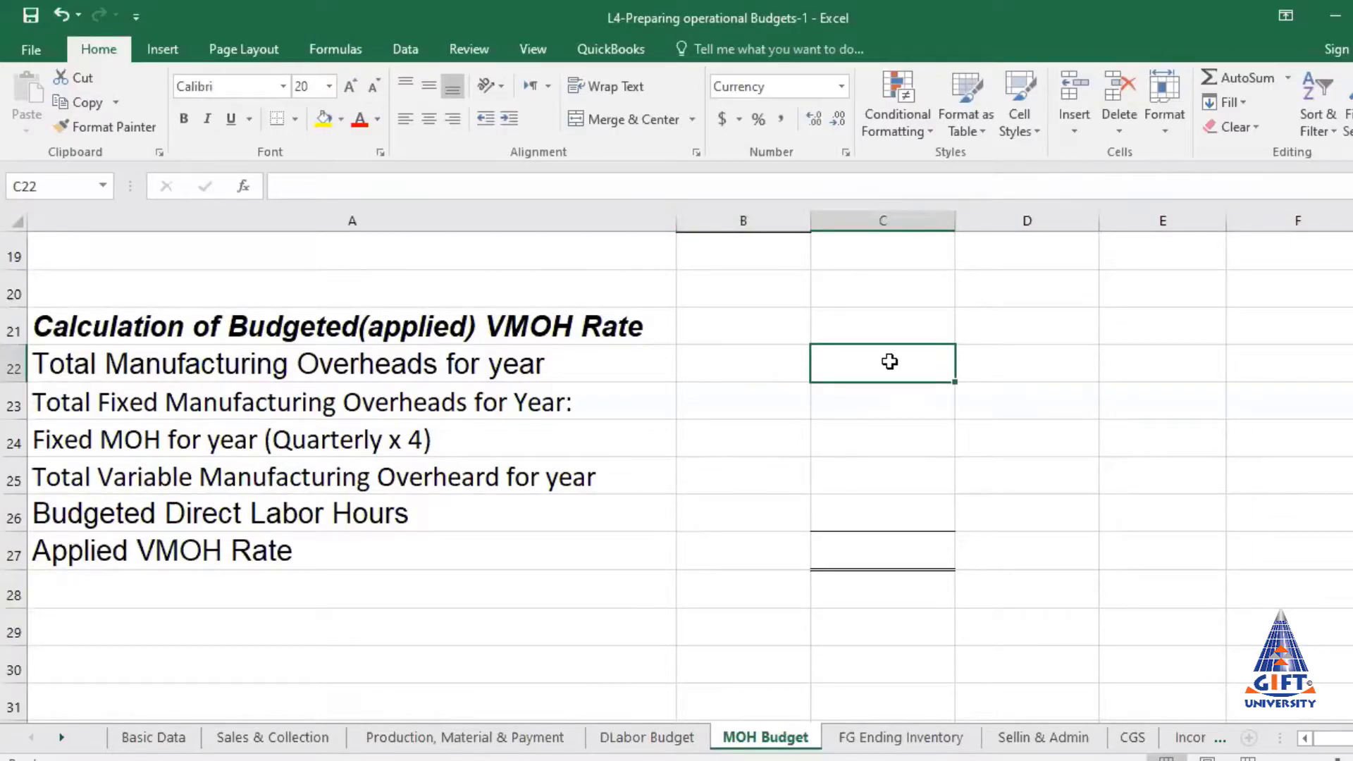
text(=)
click(164, 740)
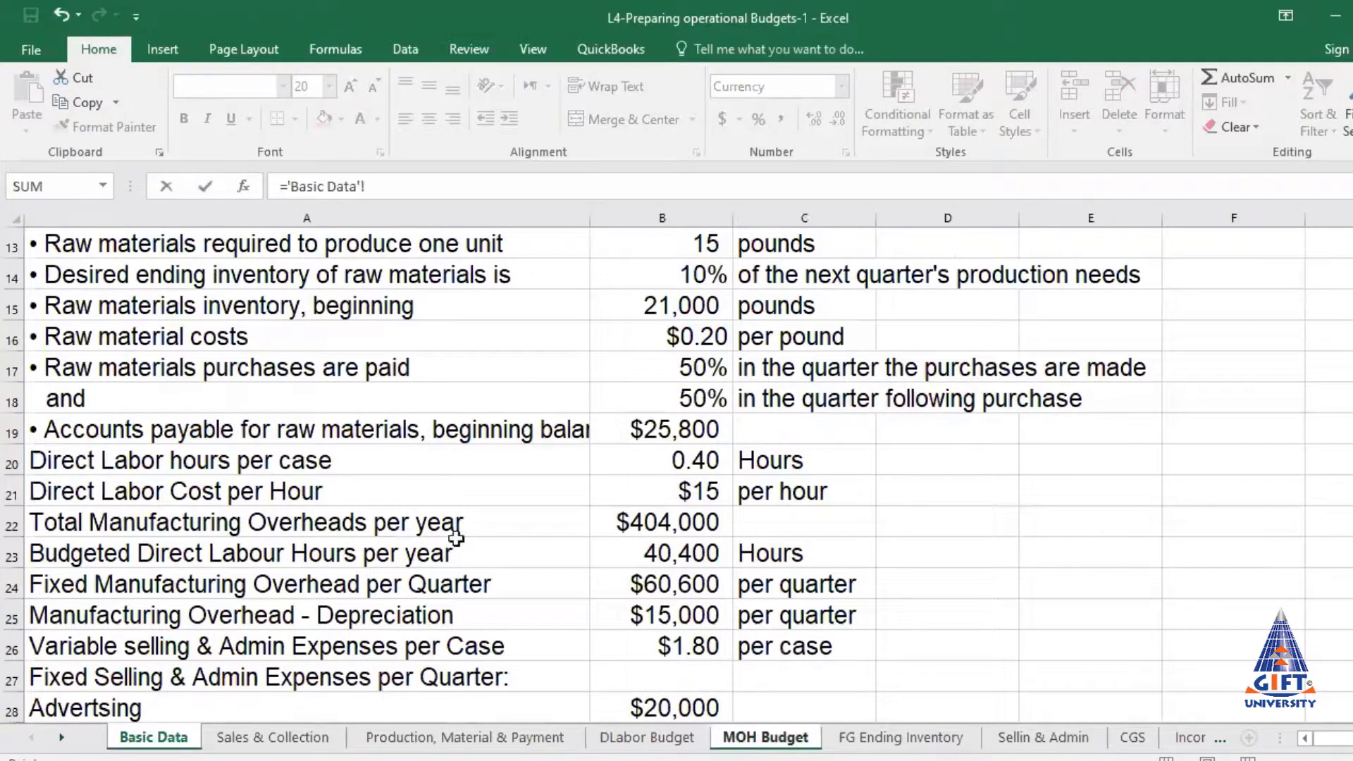
click(680, 523)
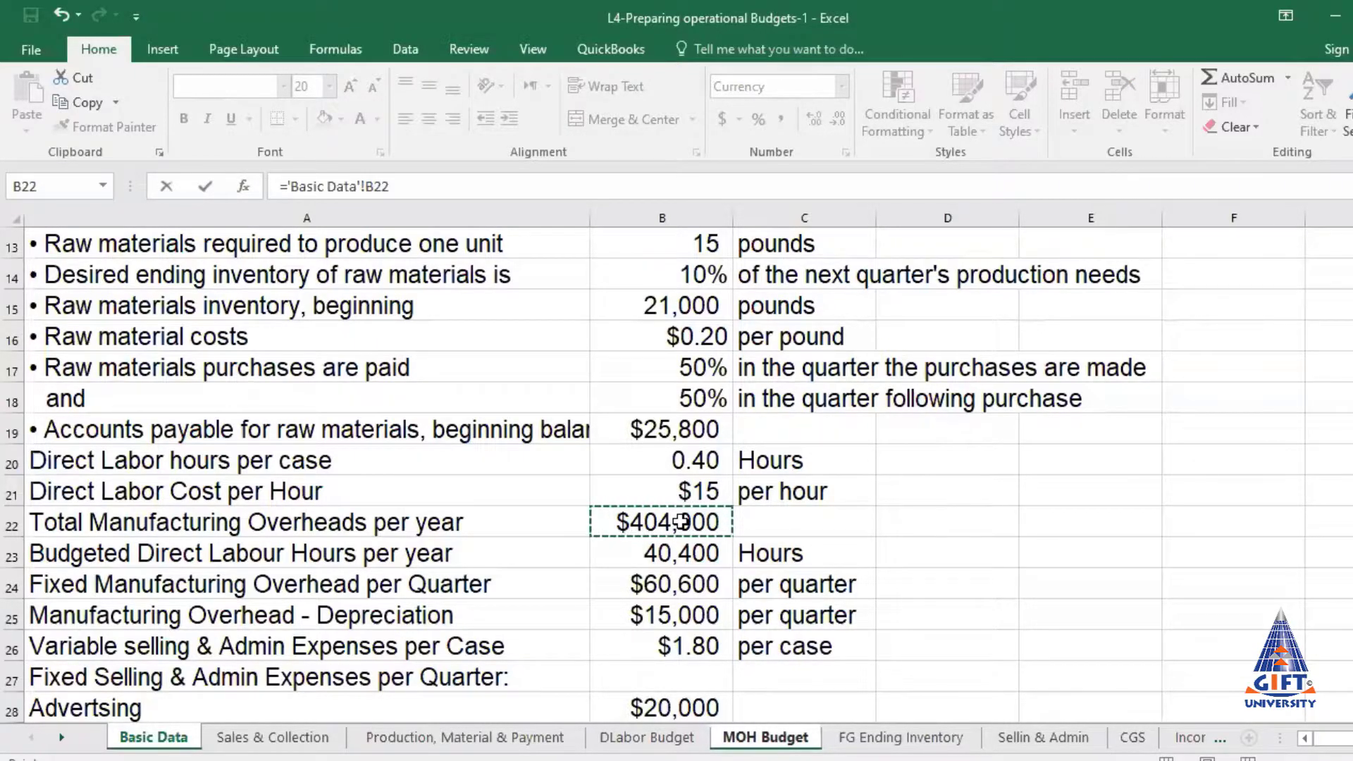
key(Return)
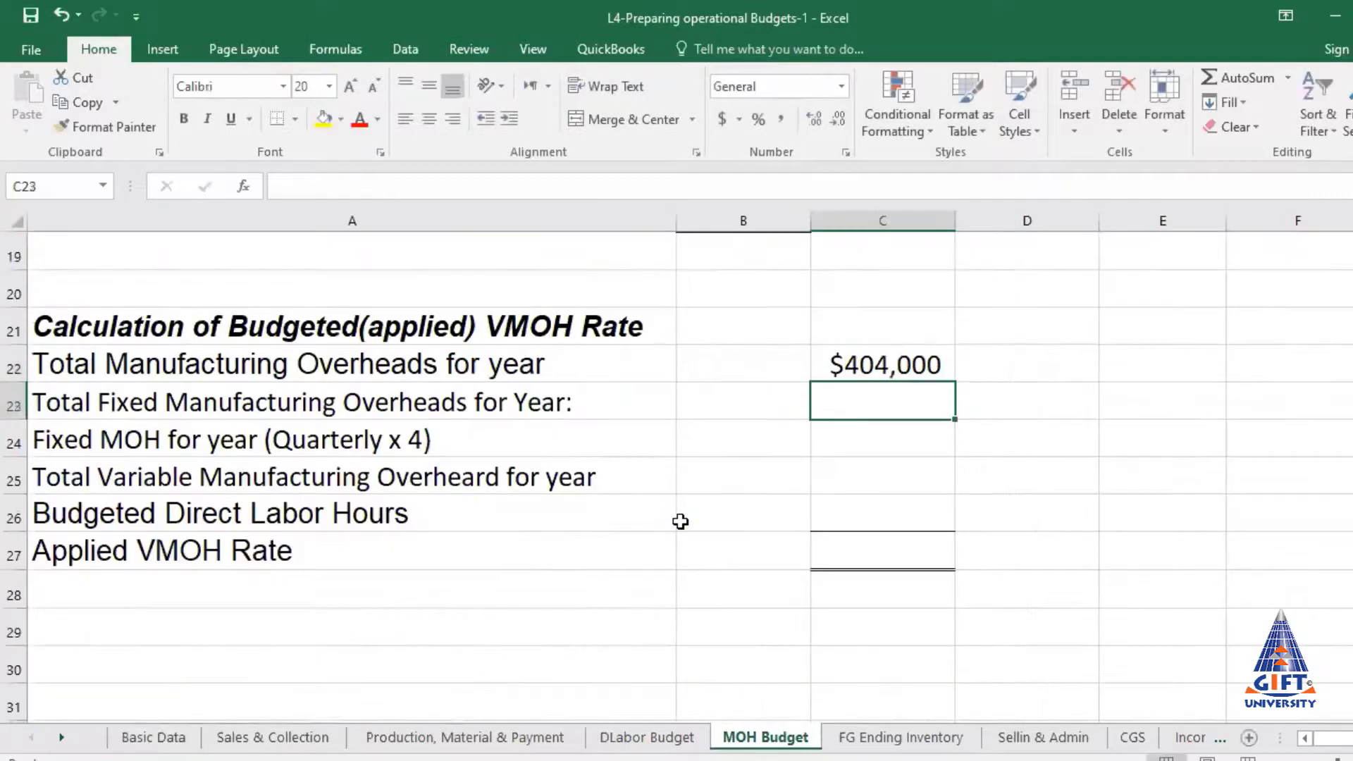
click(854, 366)
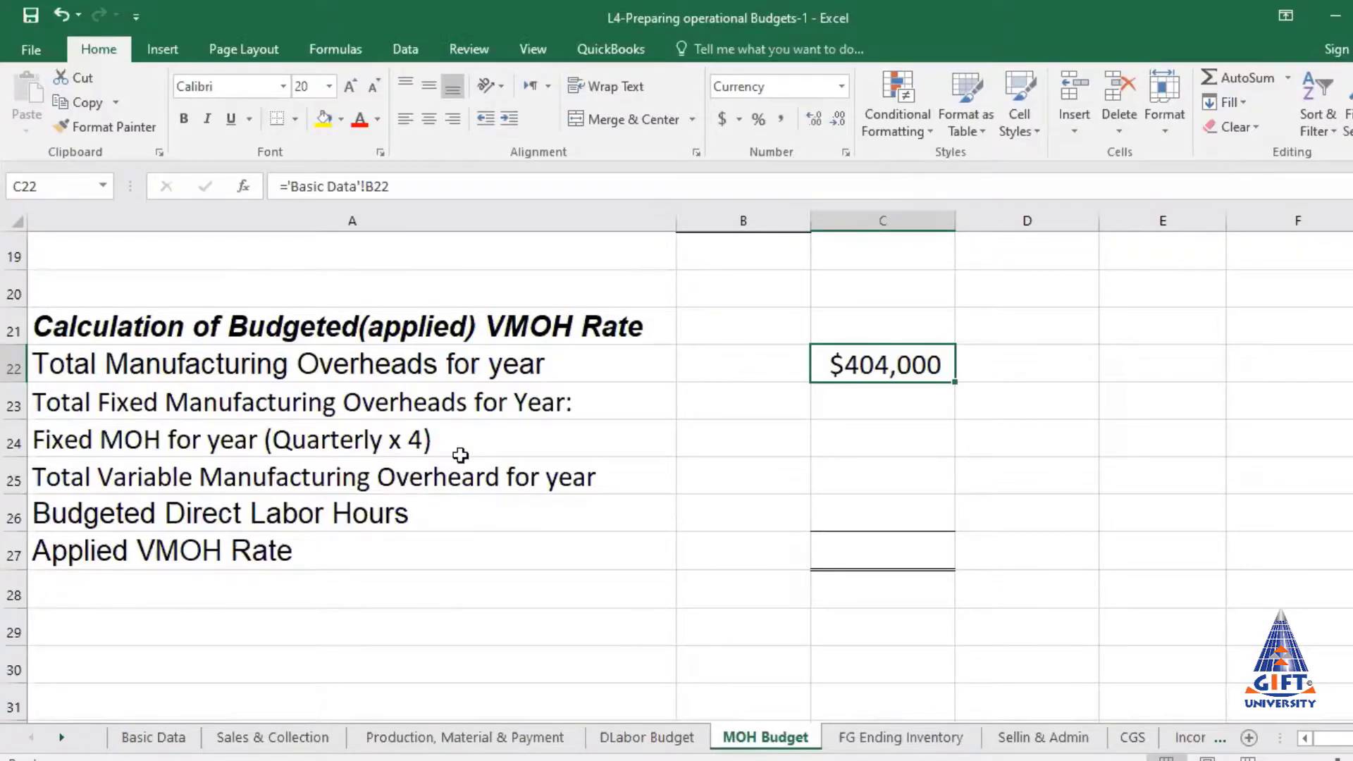
Set C24 to Basic Data!B24 times 4, giving yearly fixed MOH of $242,400
click(882, 441)
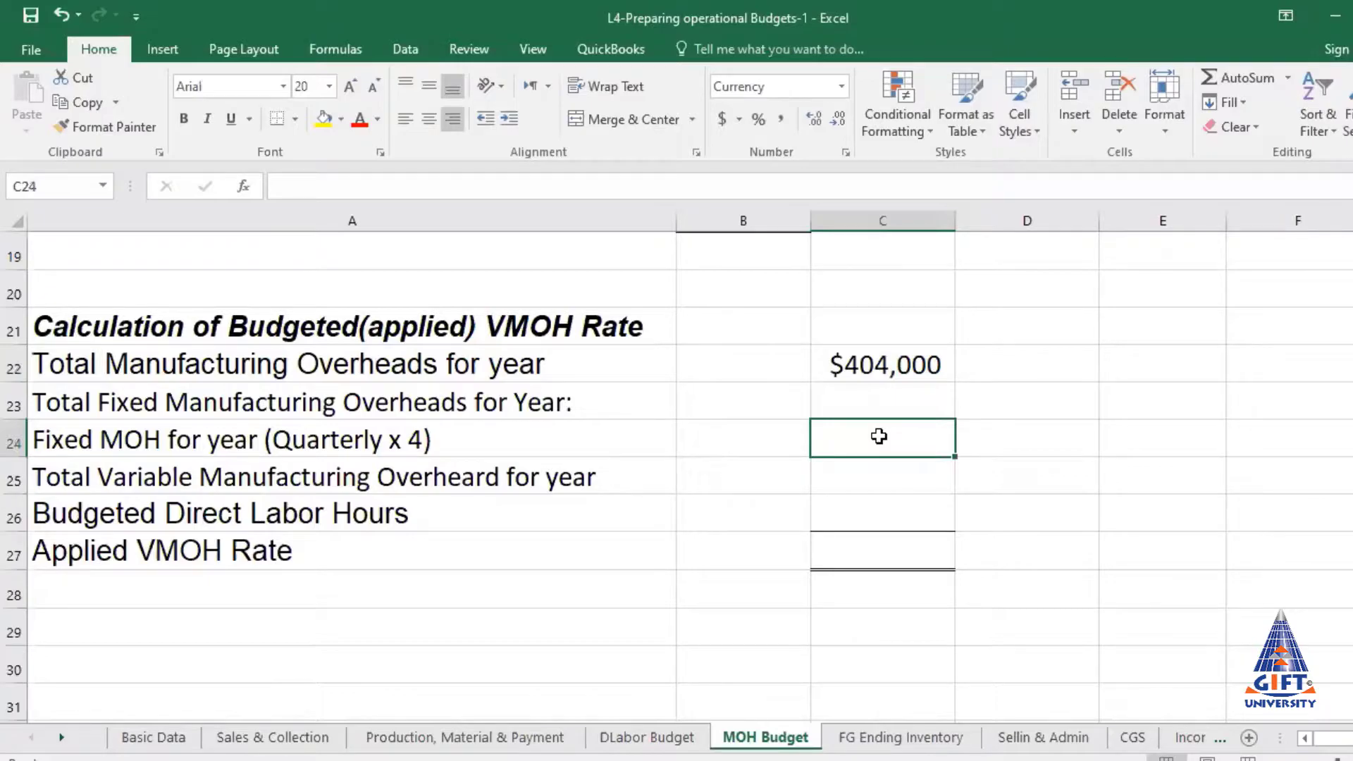
text(=)
click(148, 738)
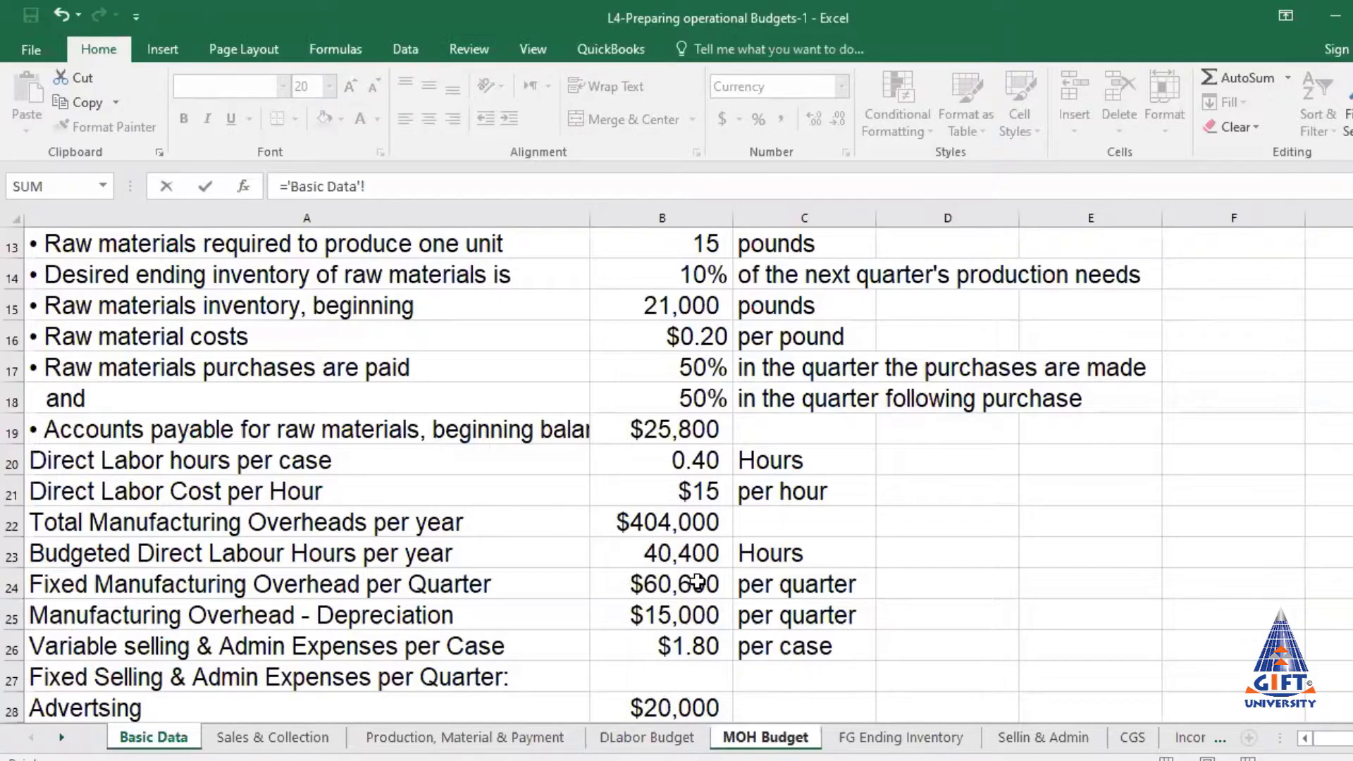
click(698, 582)
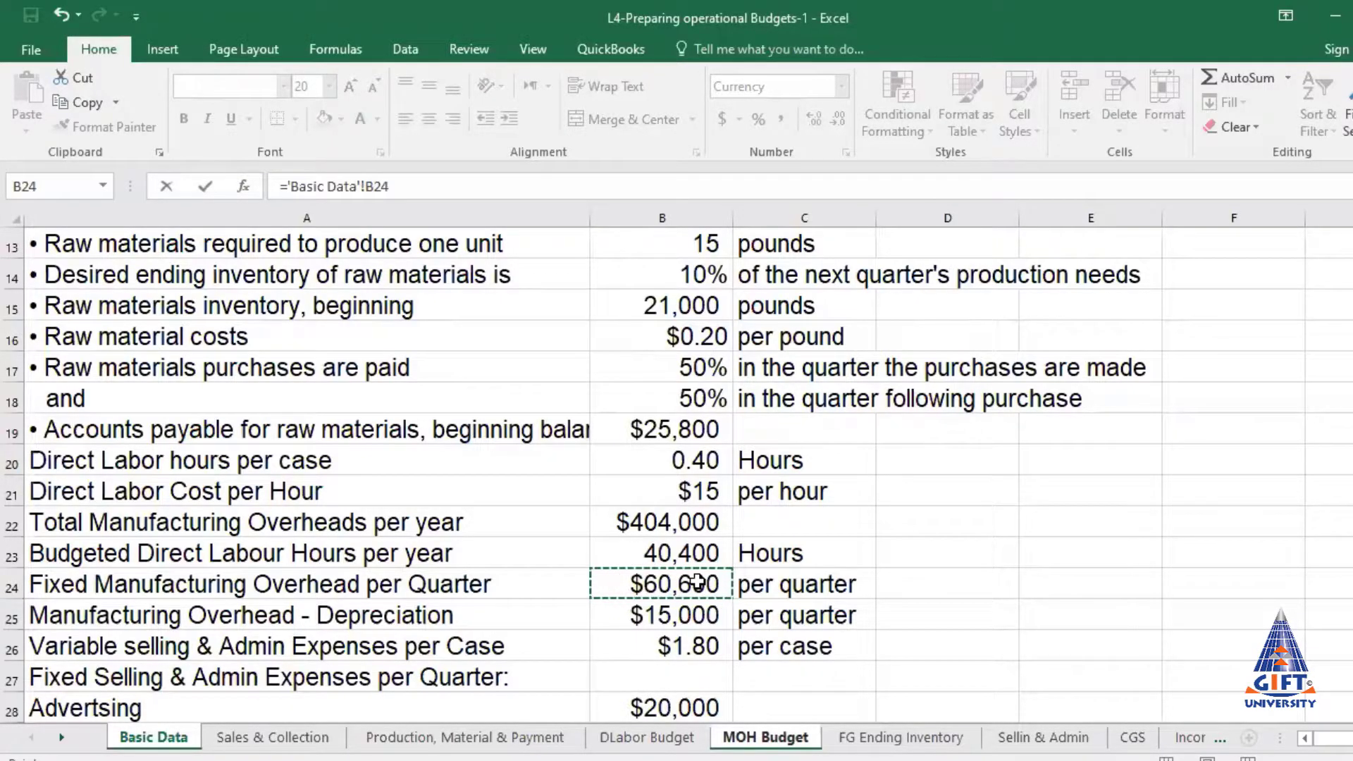
text(*)
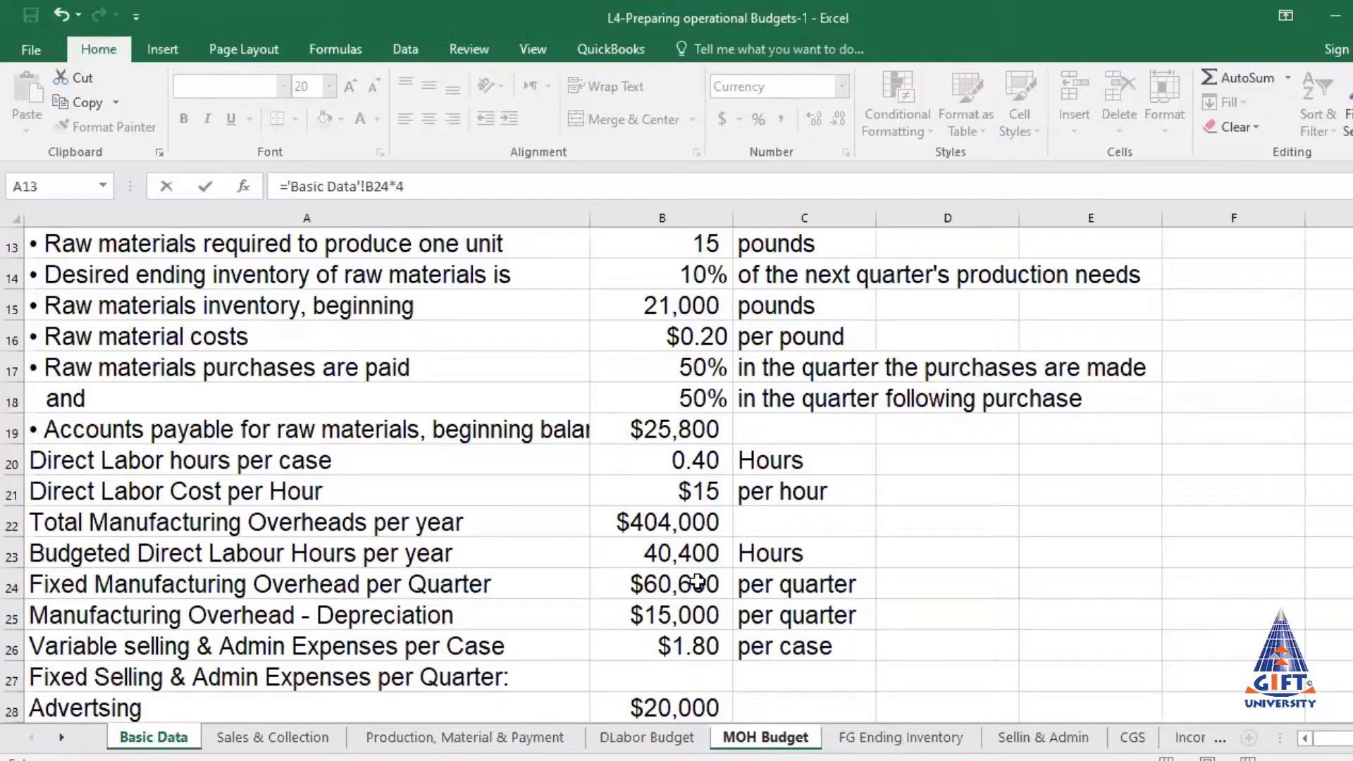
key(Return)
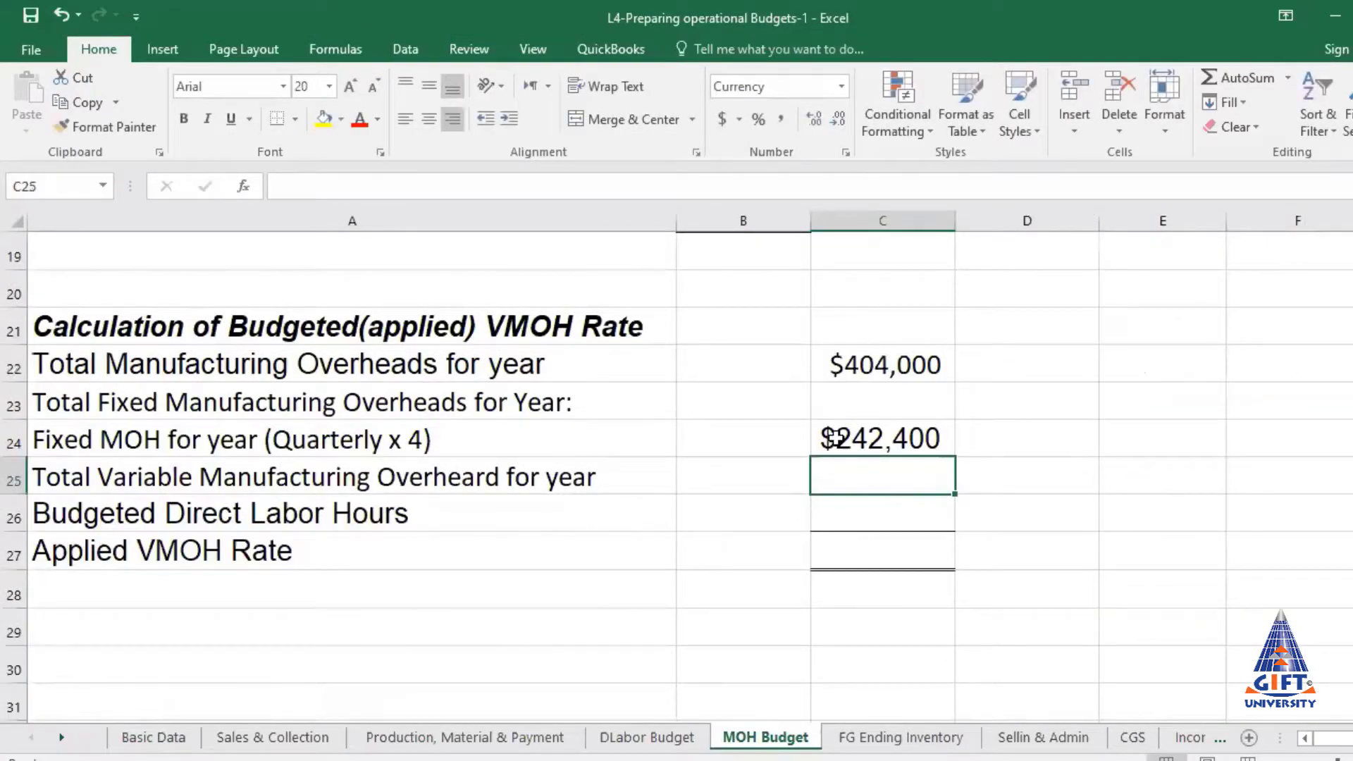
click(836, 437)
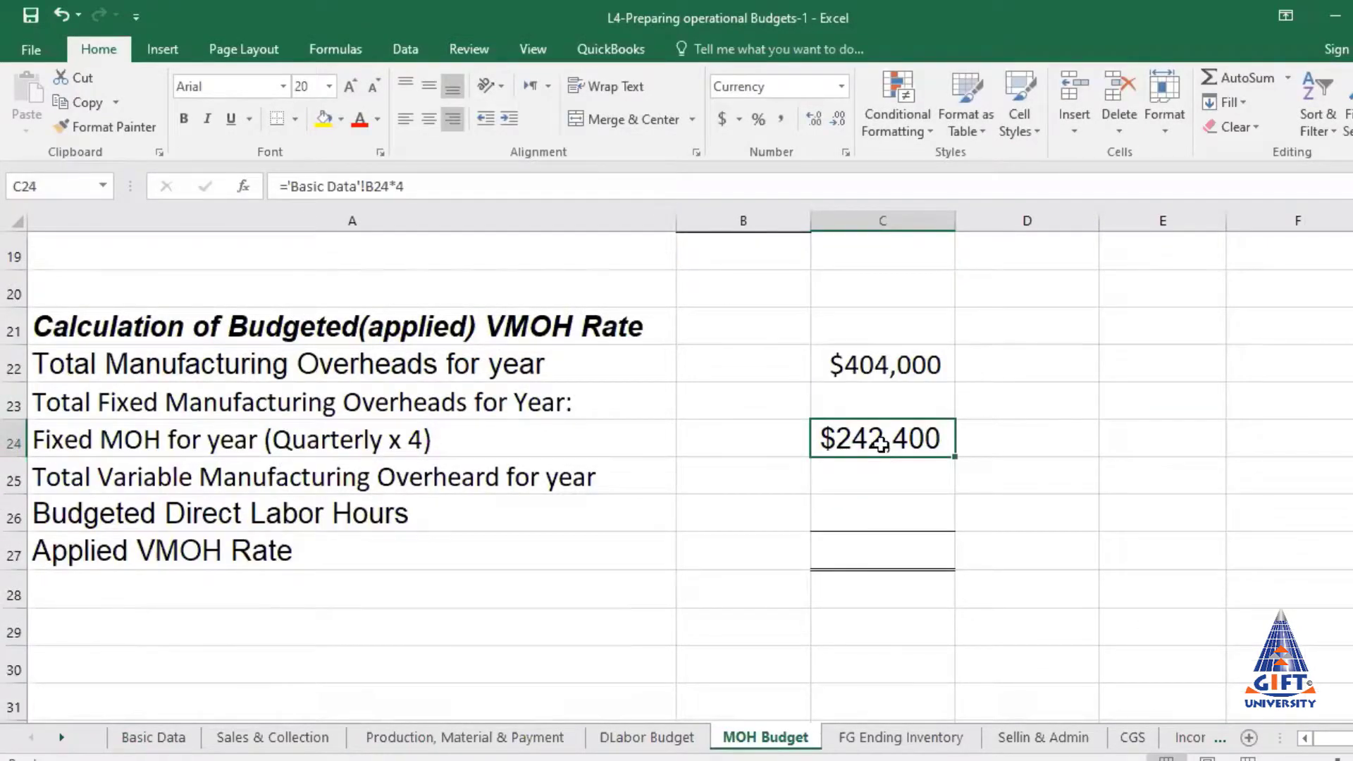
click(875, 366)
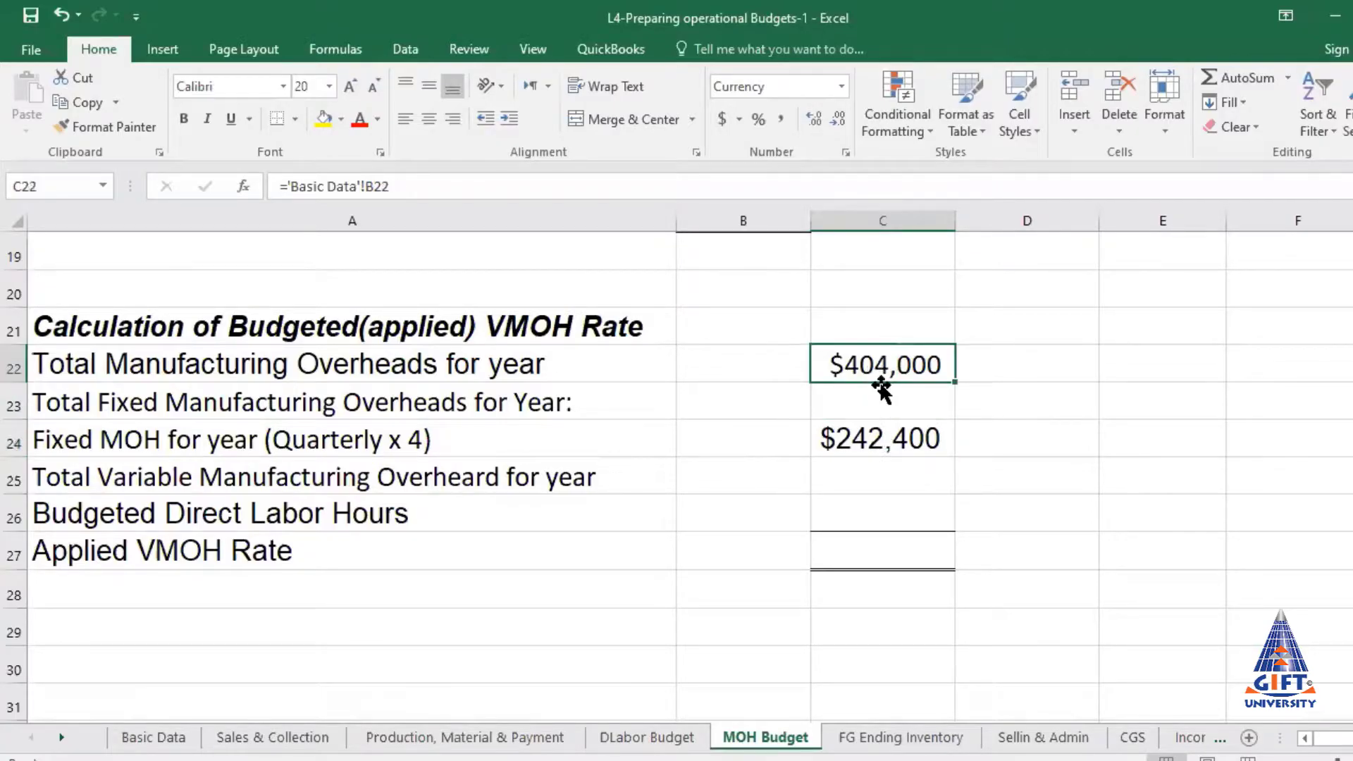
click(896, 443)
Enter =C22-C24 in C25 for yearly variable overheads of $161,600
click(891, 478)
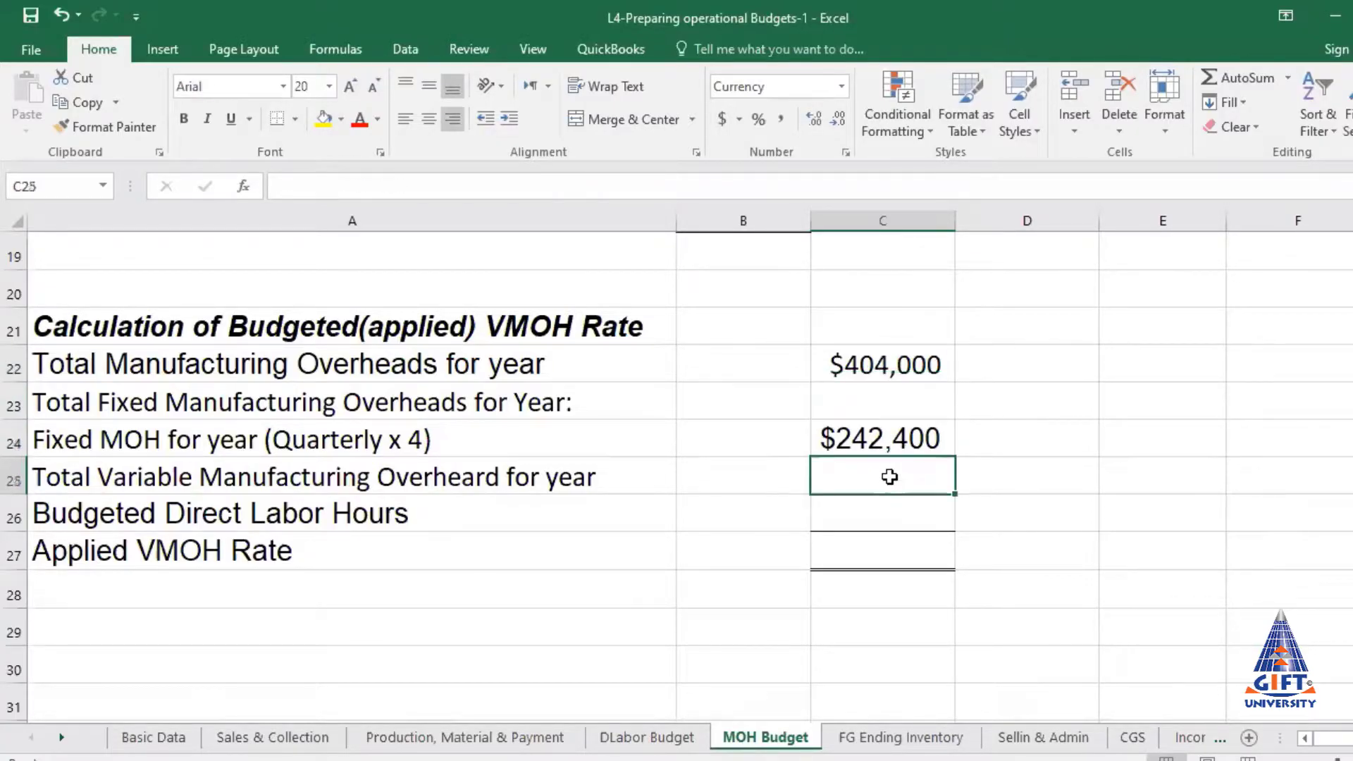
text(=)
click(874, 364)
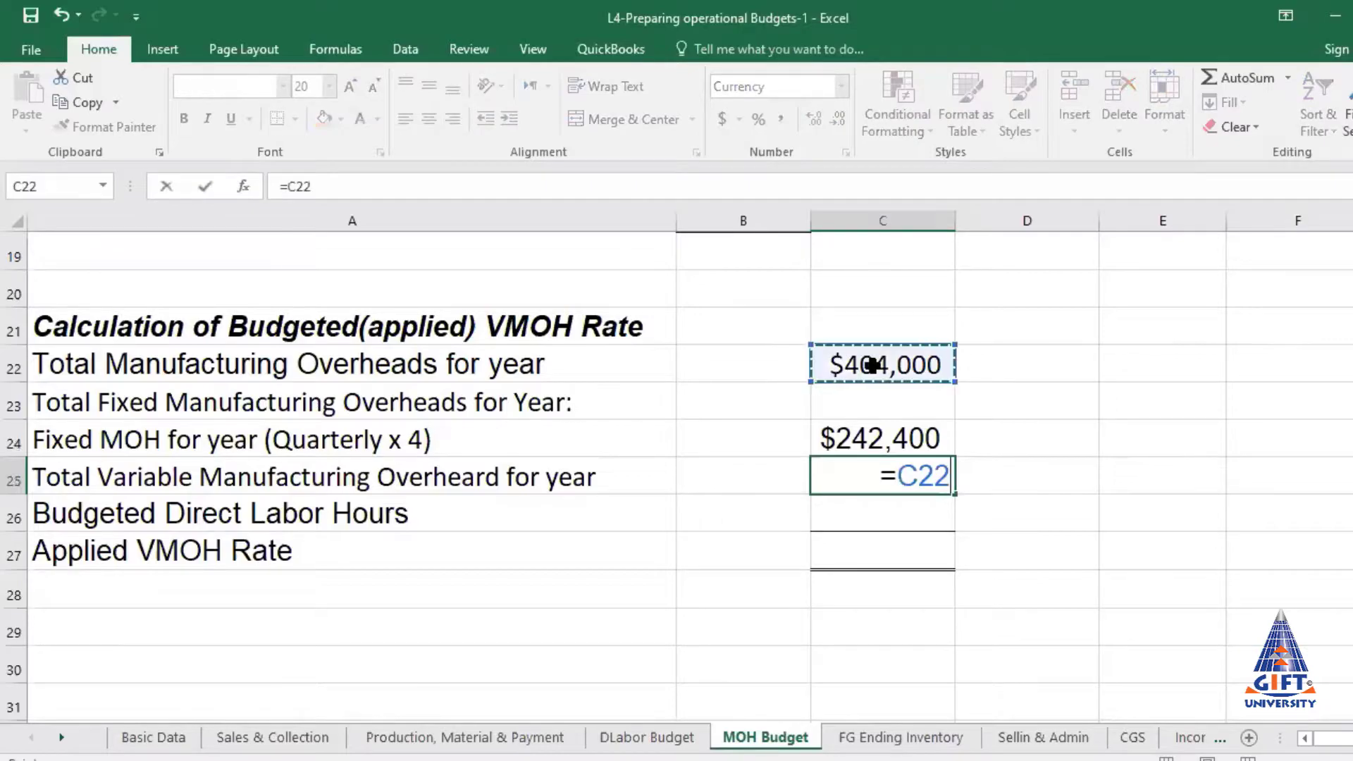
text(-)
click(886, 438)
key(Return)
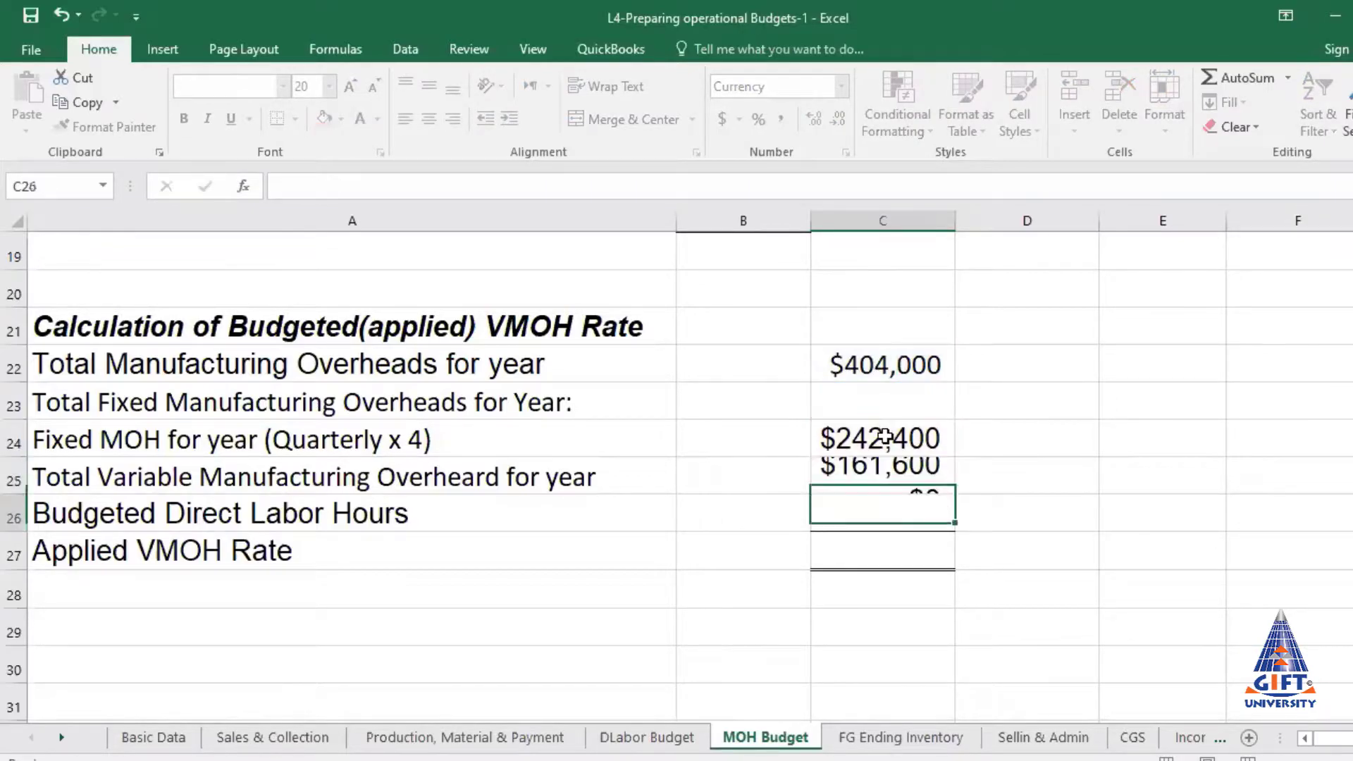
click(871, 476)
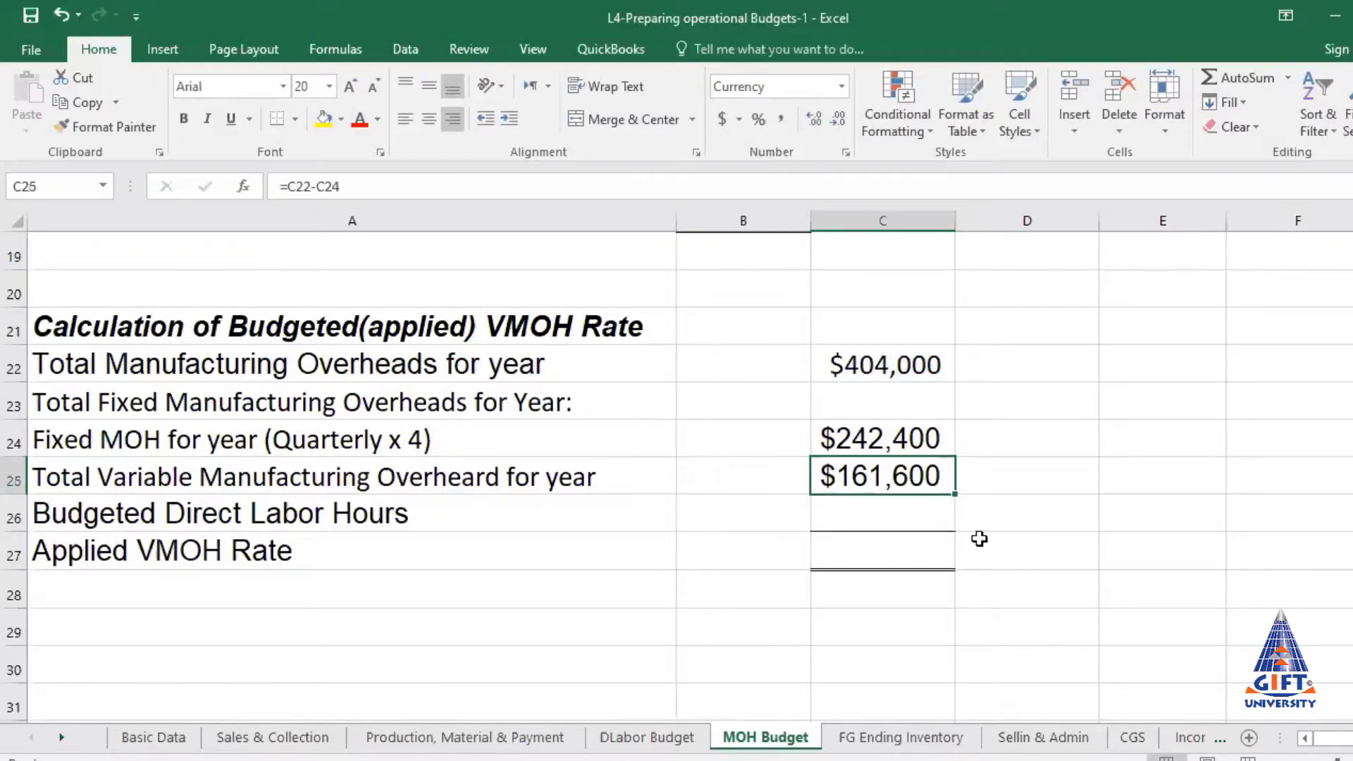
Link C26 to DLabor Budget!F9 for 40,400 budgeted direct labor hours
click(909, 509)
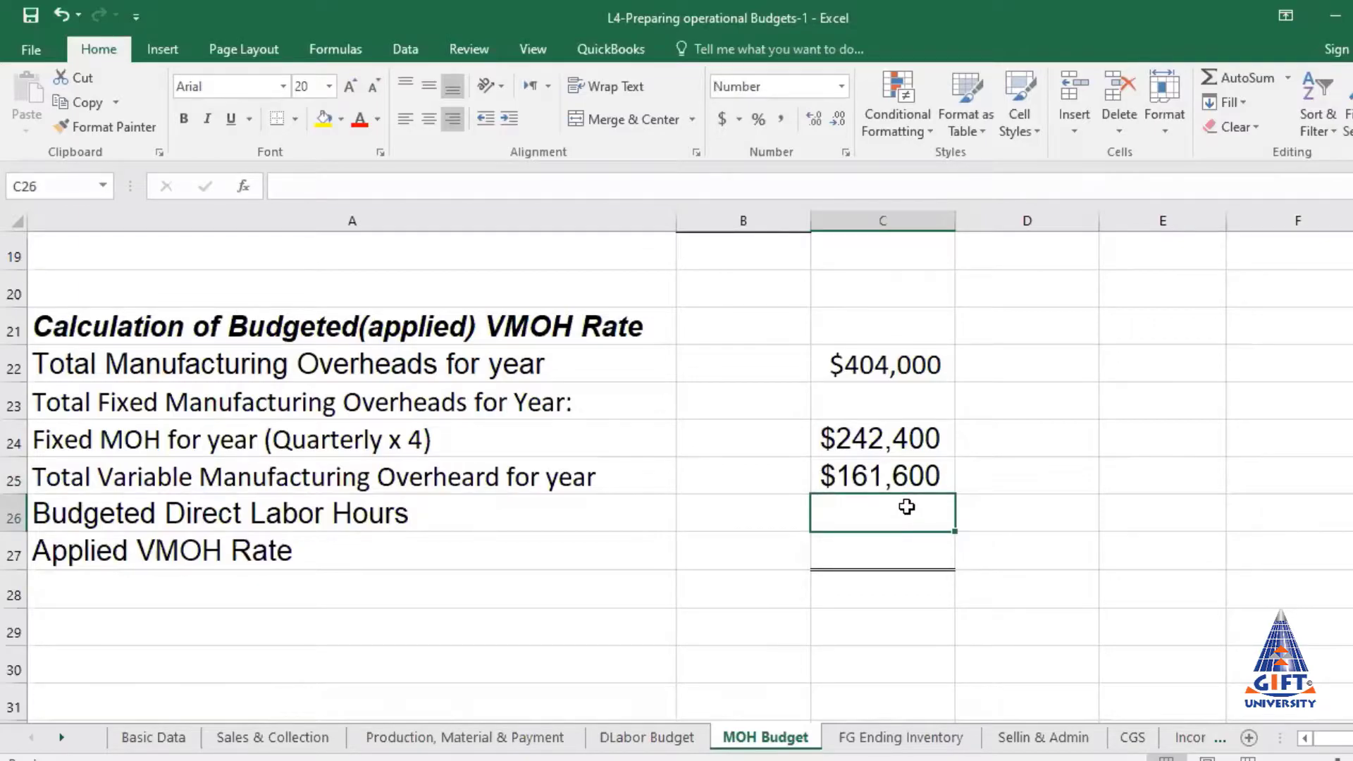
text(=)
click(646, 737)
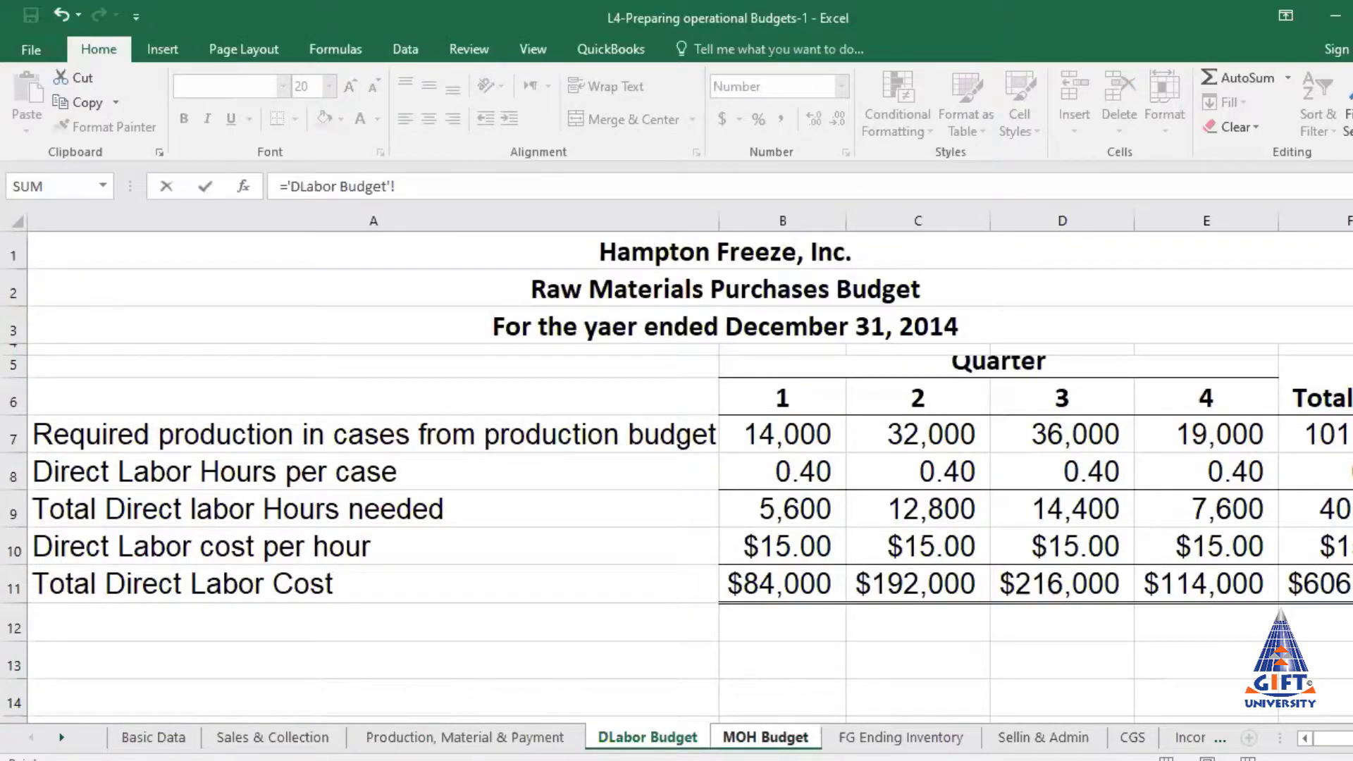
click(1315, 508)
key(Return)
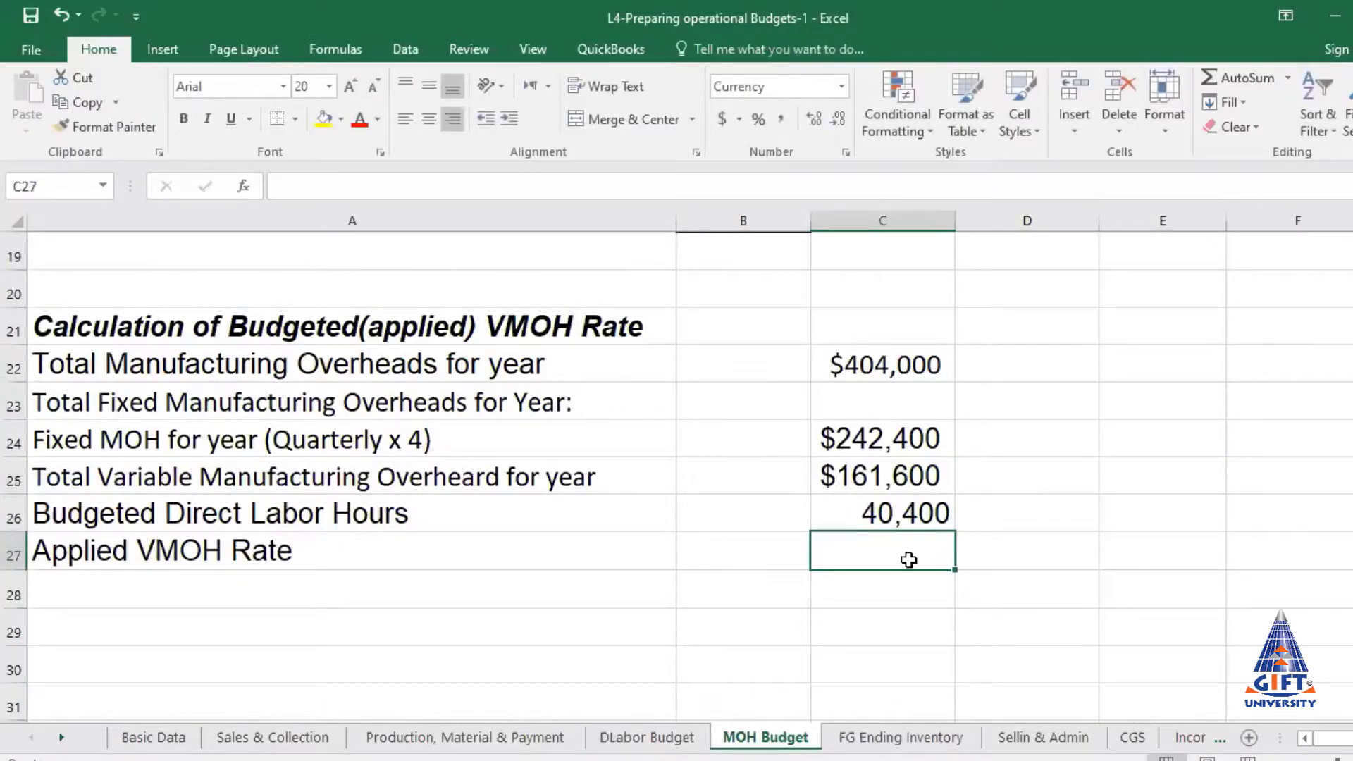
Compute the applied VMOH rate in C27 as =C25/C26, giving $4.00
text(=)
click(879, 473)
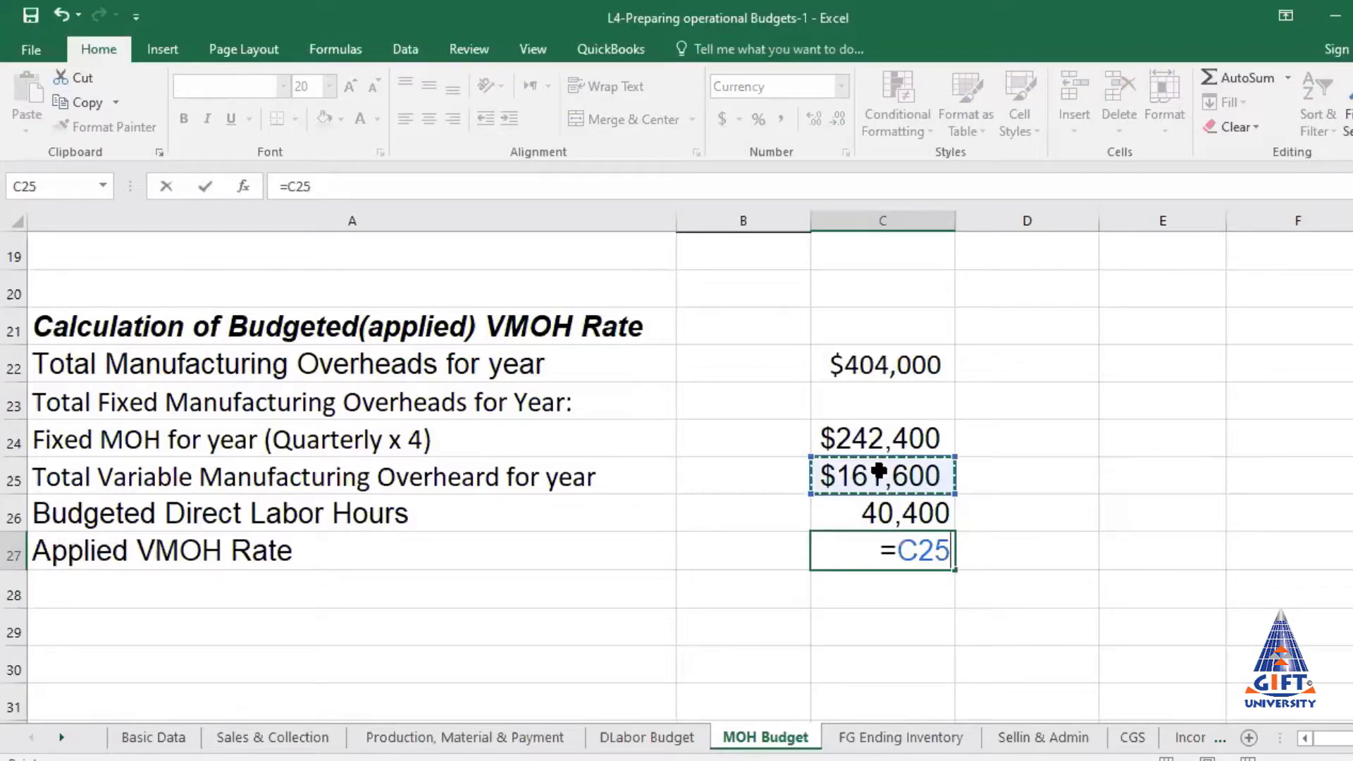
text(/)
click(903, 515)
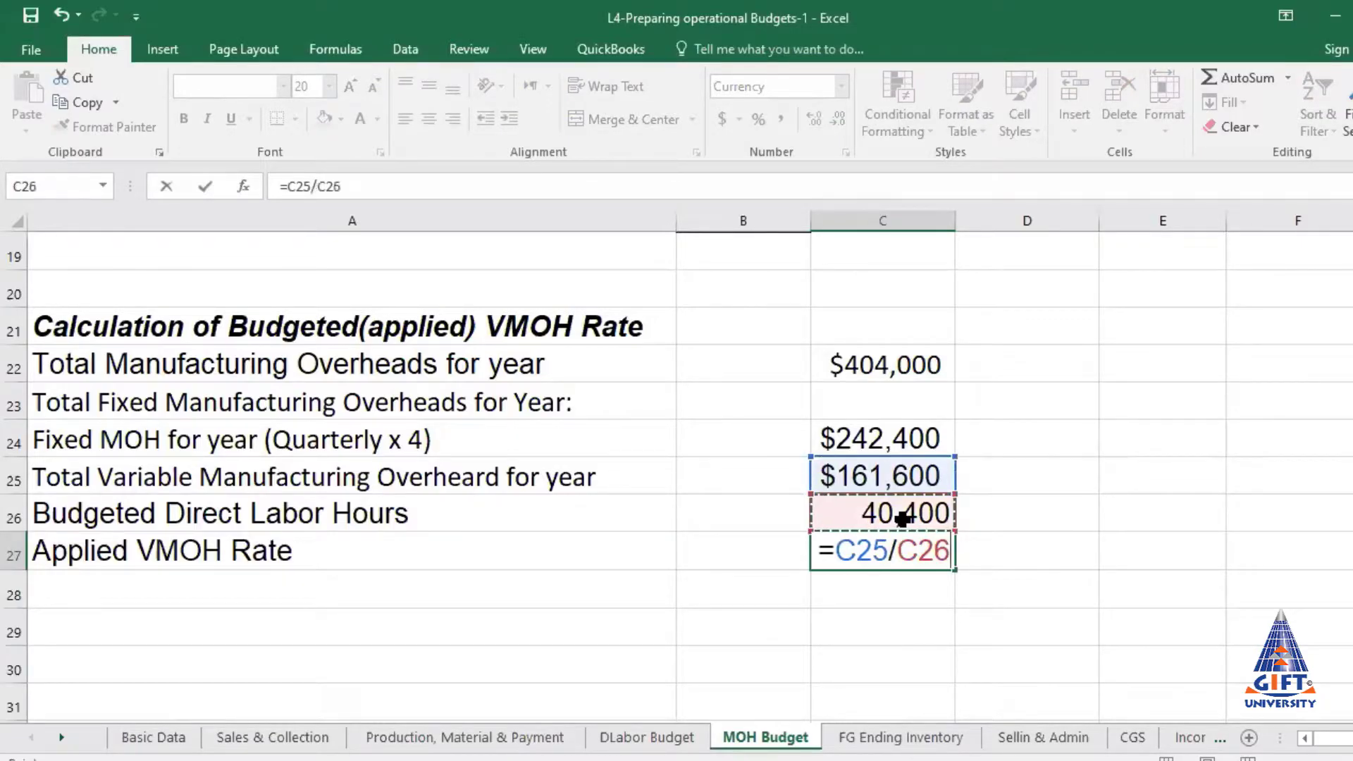
key(Return)
key(Up)
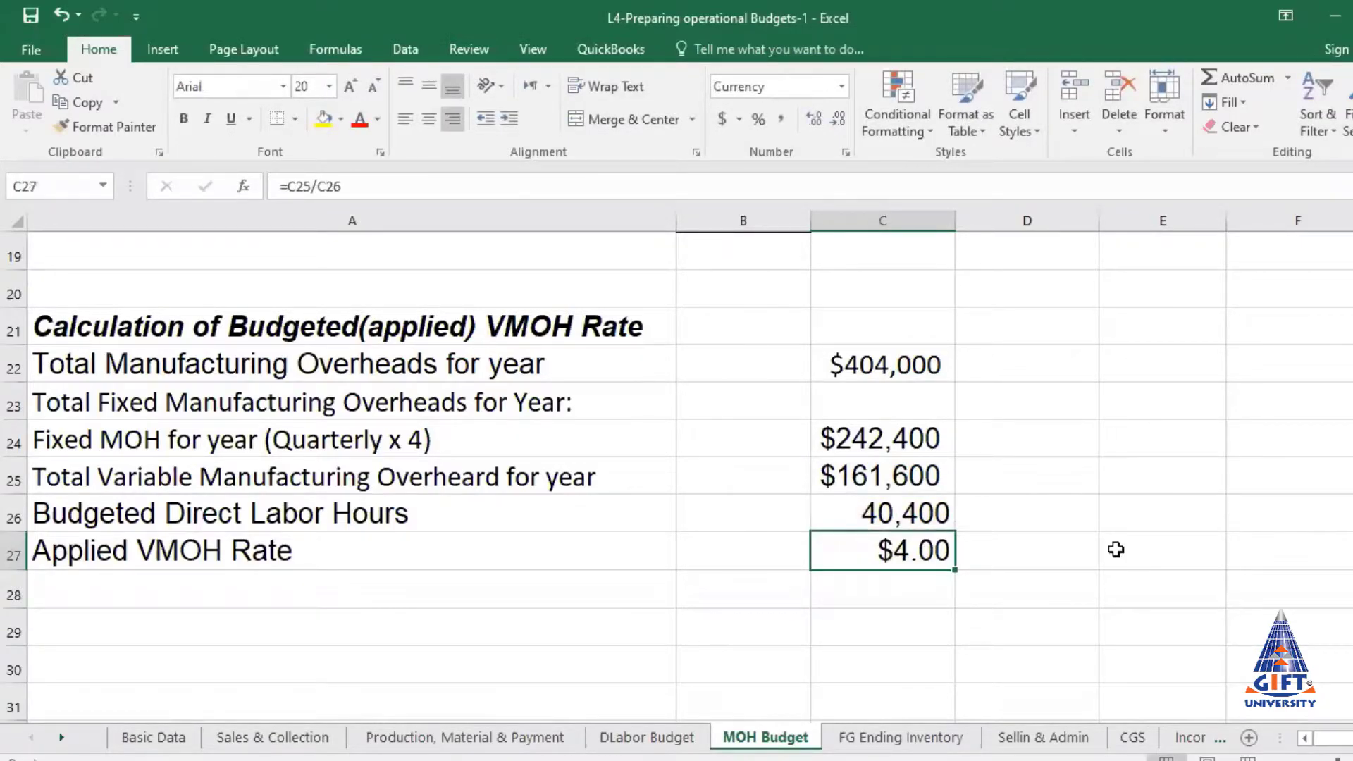
scroll(915, 554, up, 6)
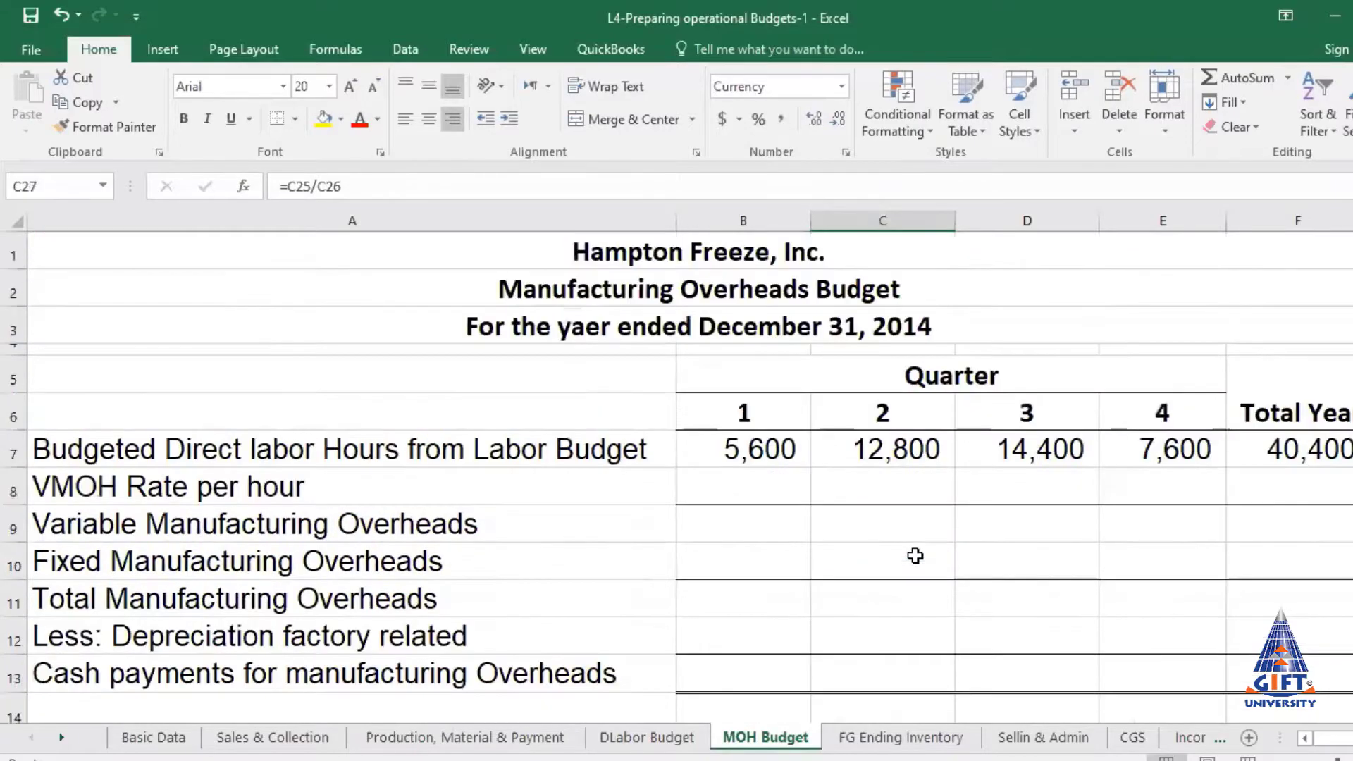
Fill the VMOH rate row B8:F8 with =$C$27, showing $4.00 per quarter
click(745, 480)
text(=C27)
key(Return)
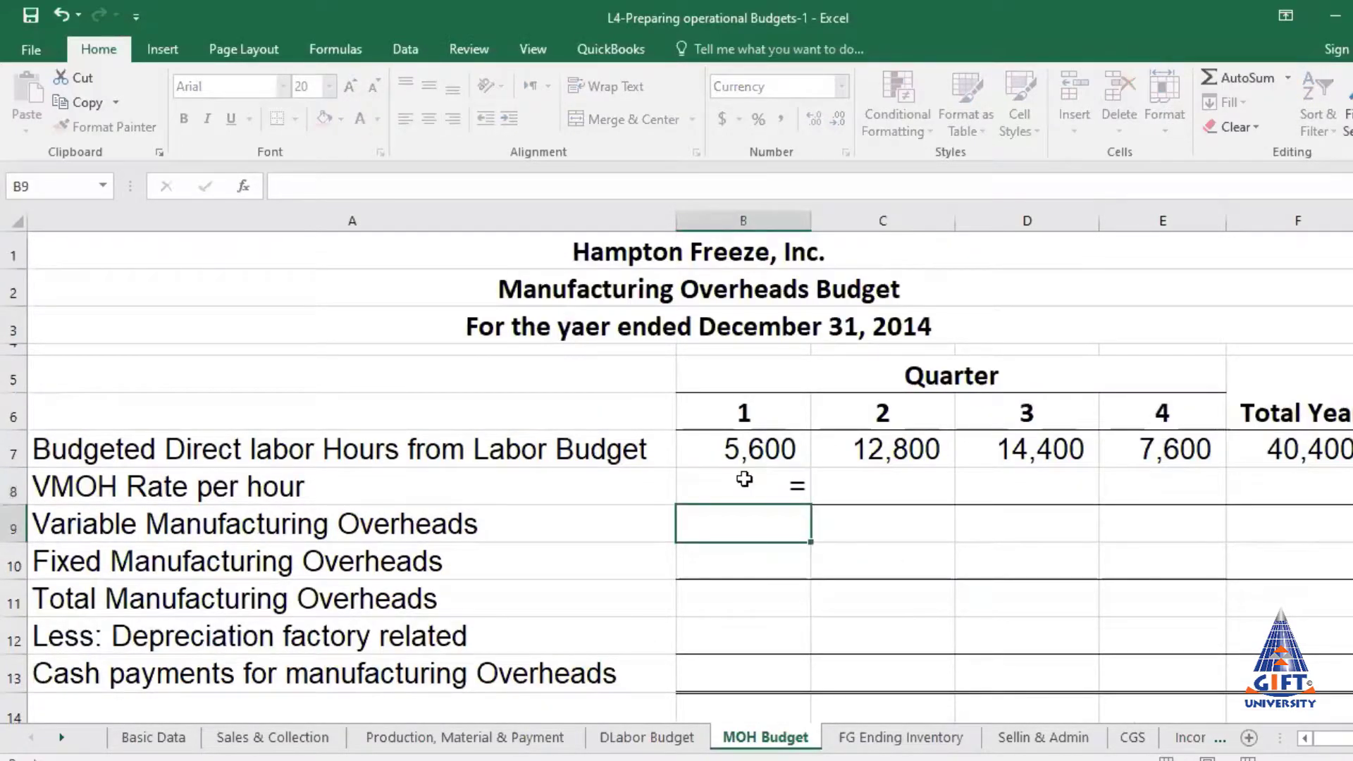
click(770, 485)
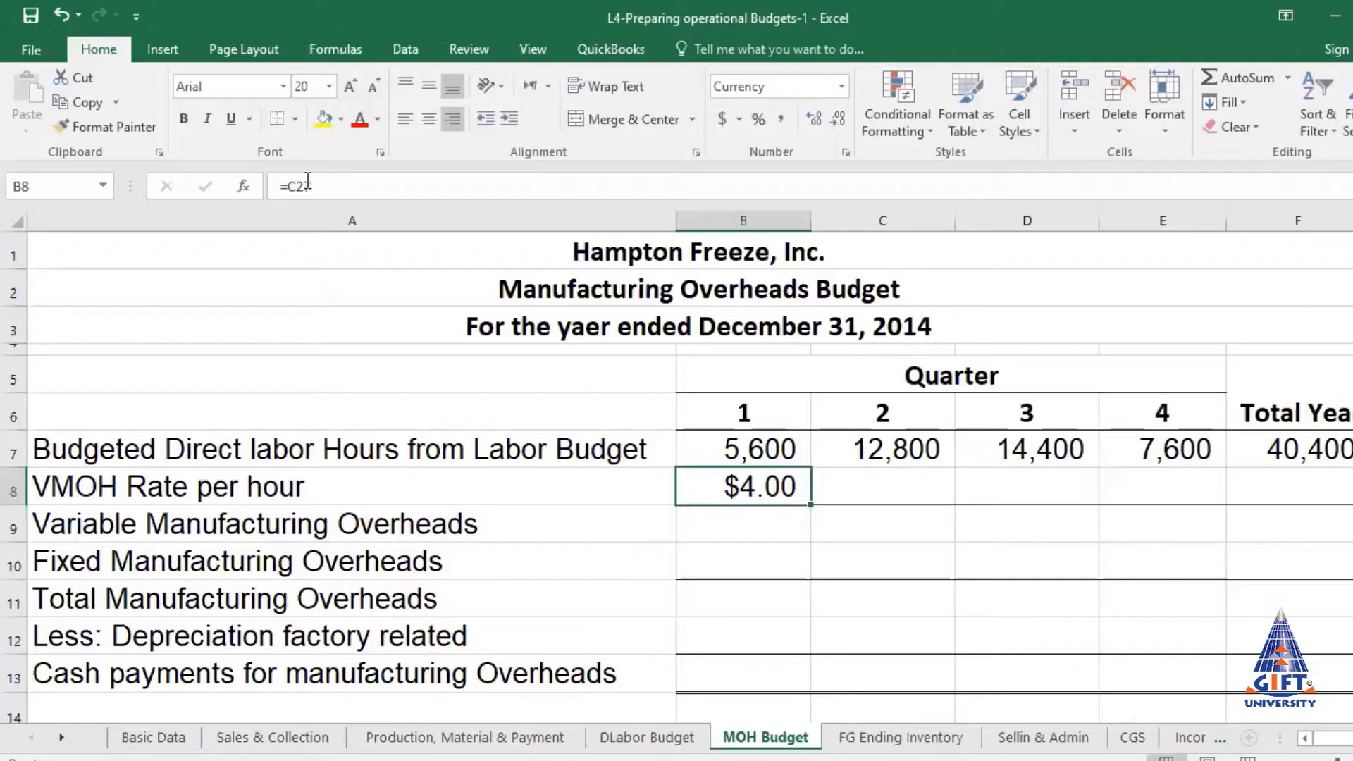
click(303, 187)
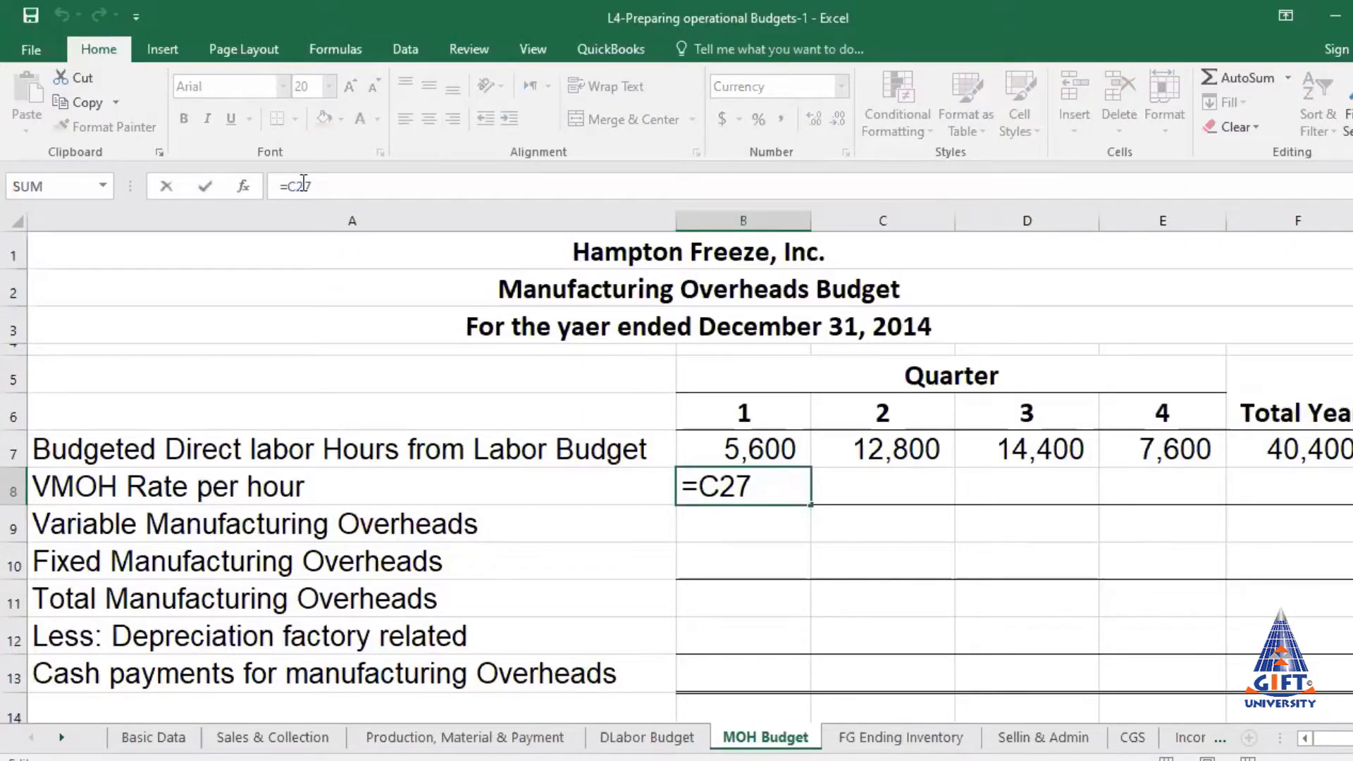
key(F4)
key(Return)
key(Up)
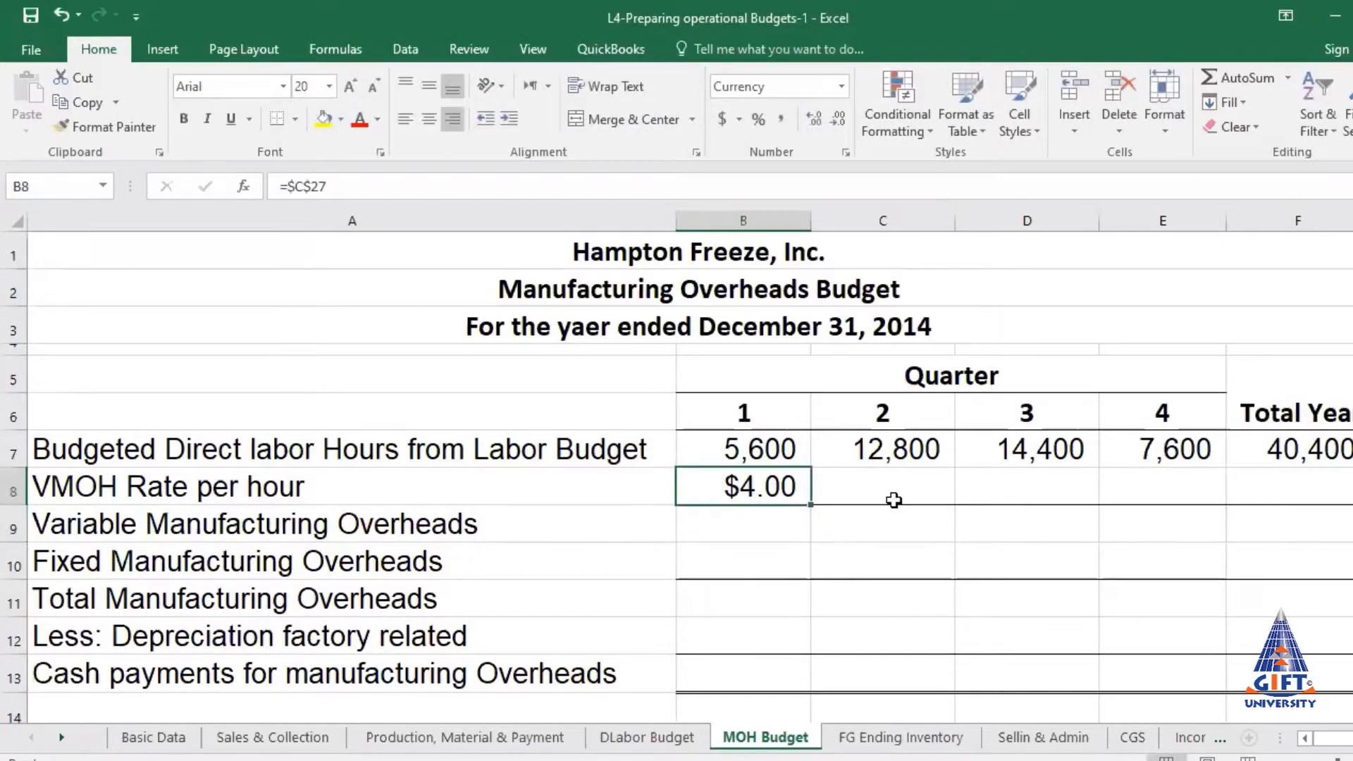
drag(808, 503, 1294, 547)
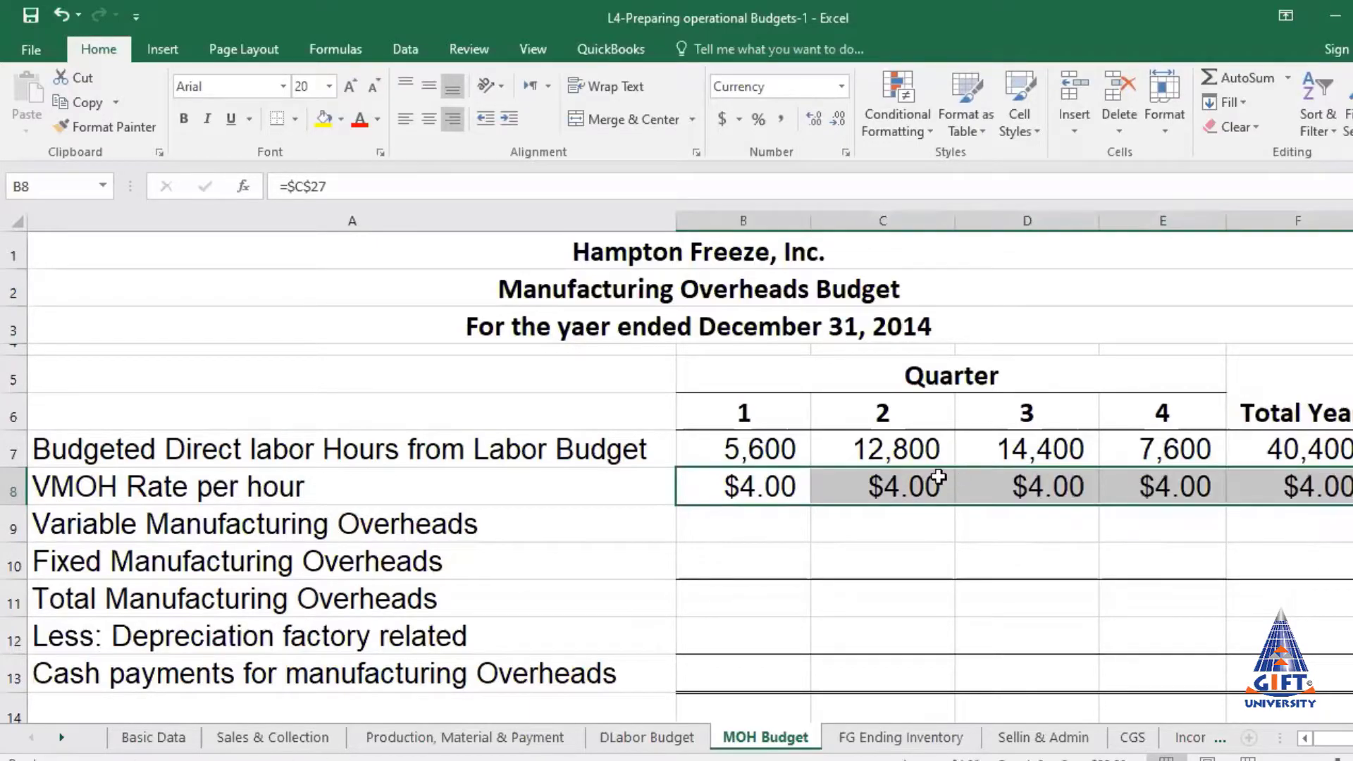
Compute variable overheads as =B7*B8 across B9:F9, totalling $161,600
click(751, 528)
text(=)
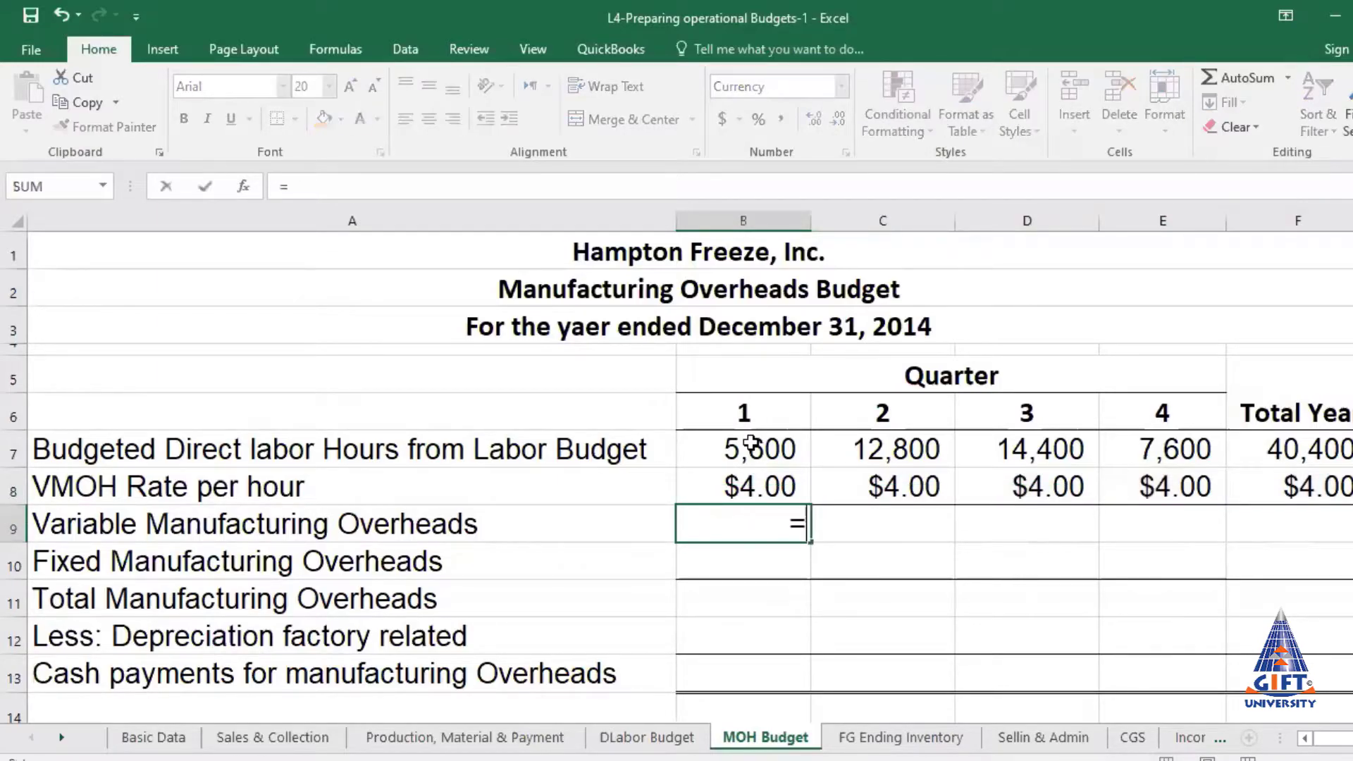
click(753, 451)
text(*)
click(767, 496)
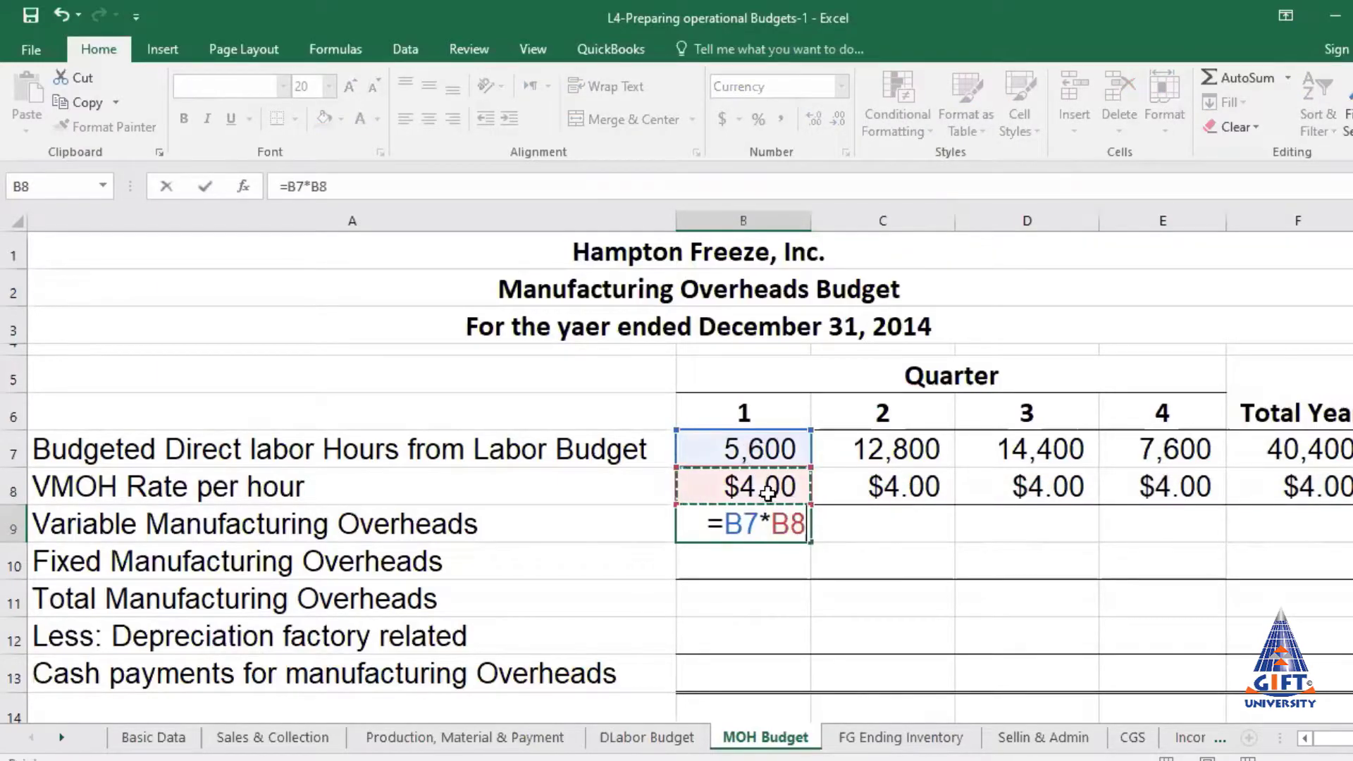
key(Return)
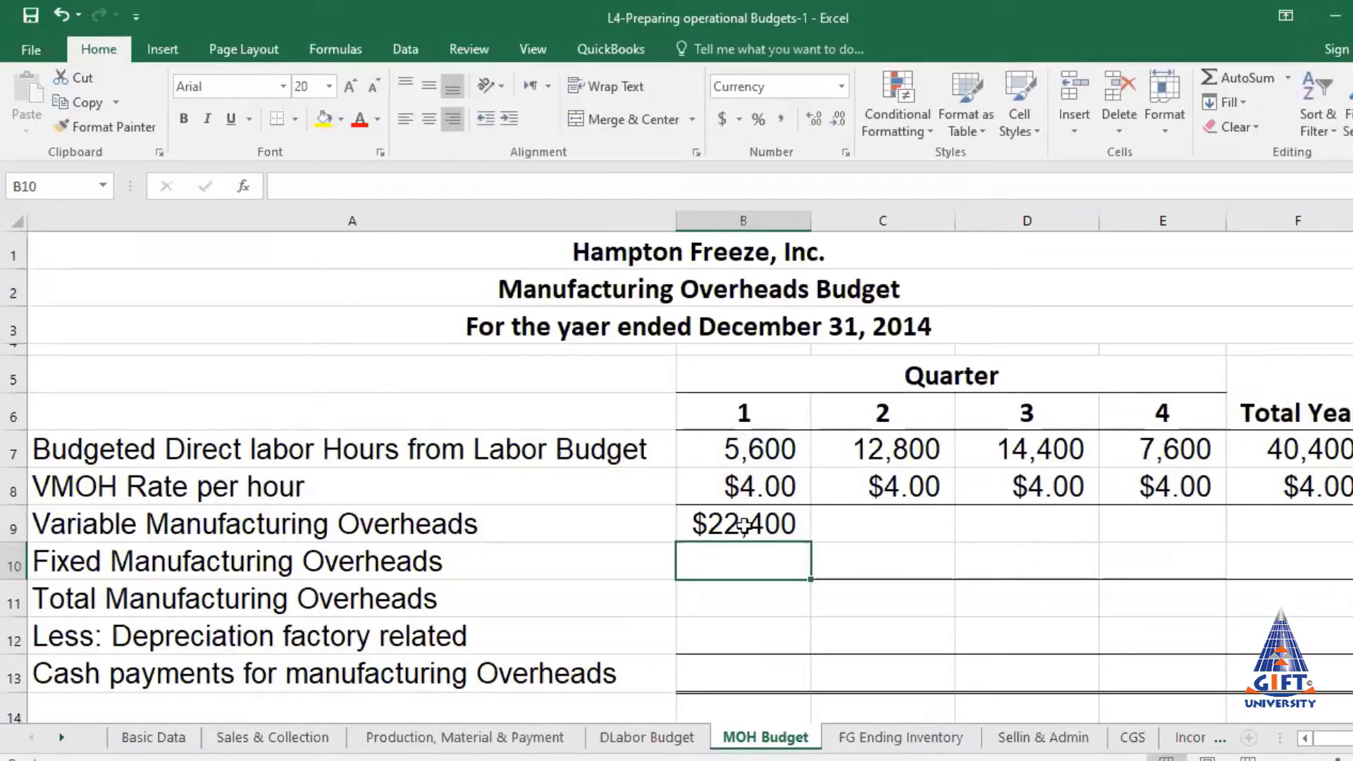
click(743, 525)
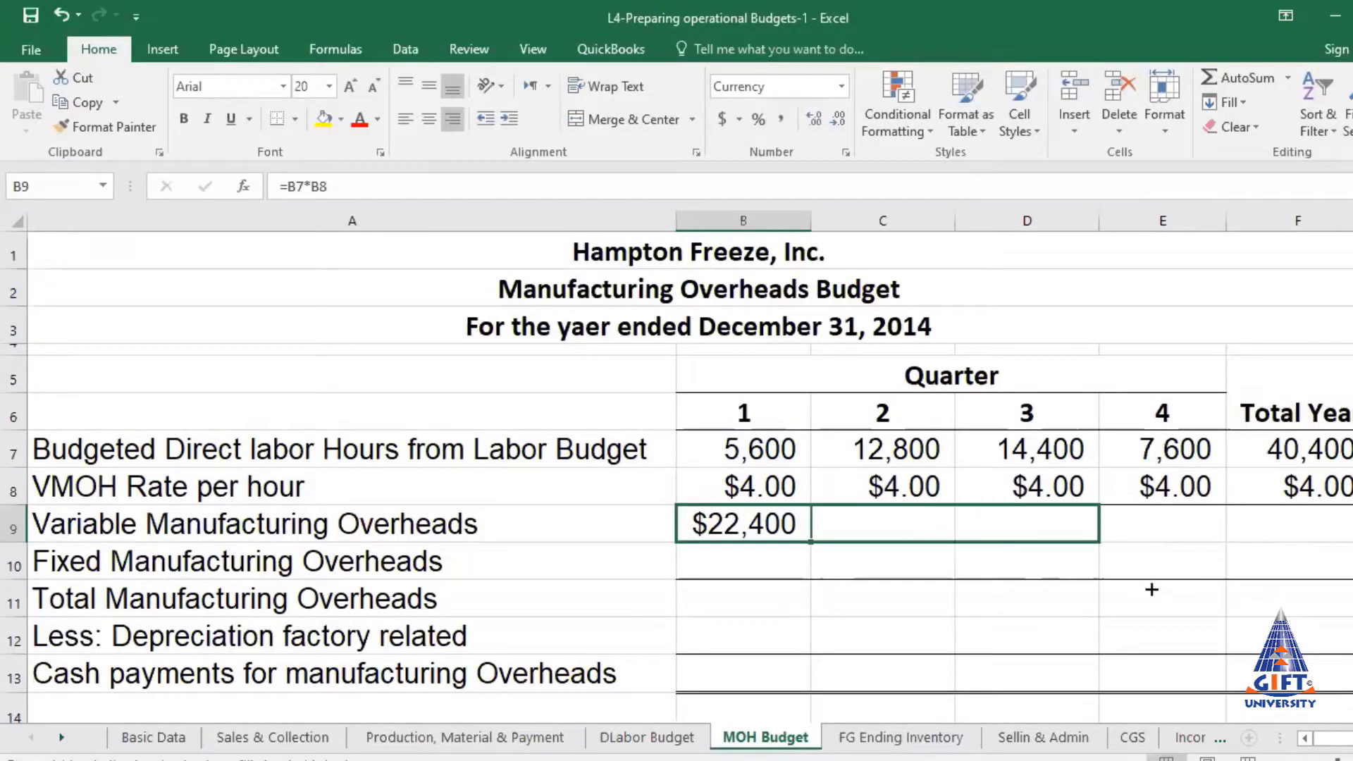
drag(928, 551, 1300, 599)
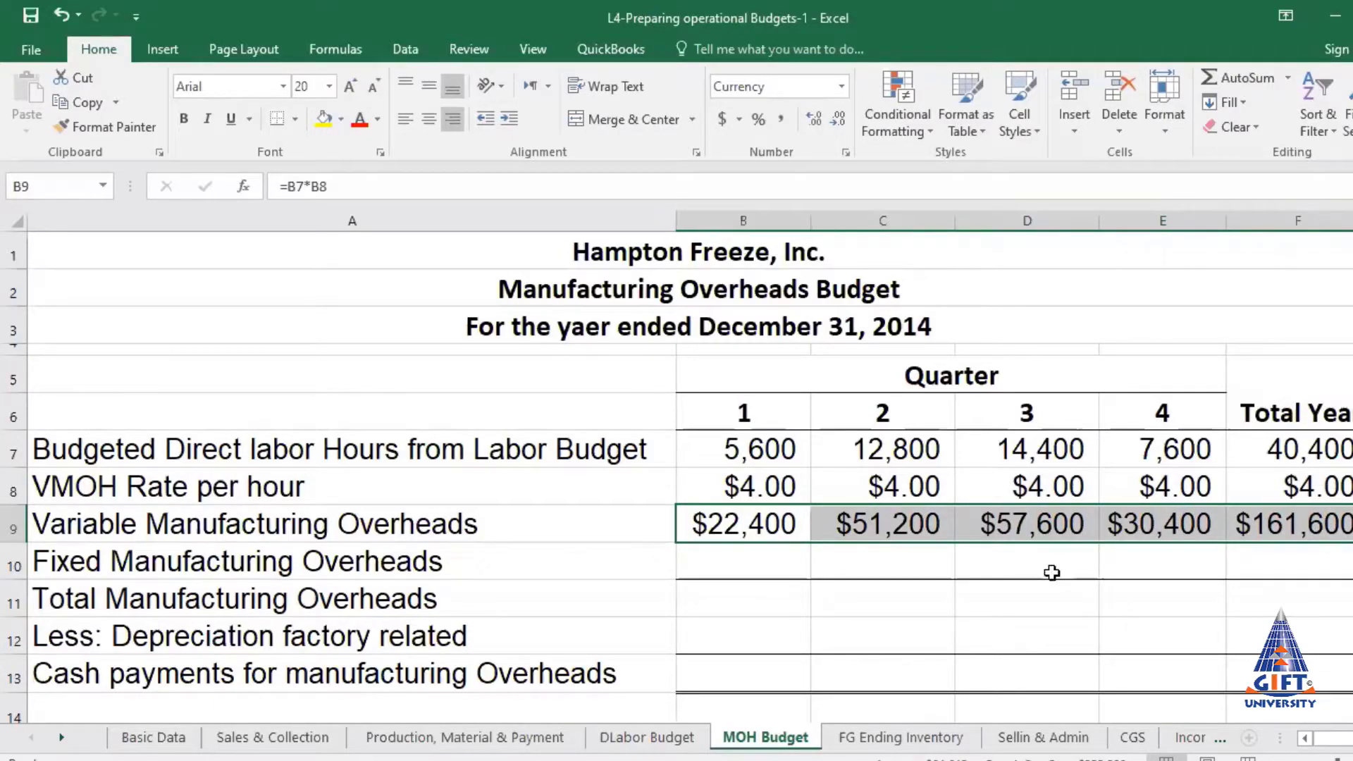
Link quarterly fixed overheads B10:E10 to the absolute Basic Data fixed overhead, $60,600 each
click(749, 562)
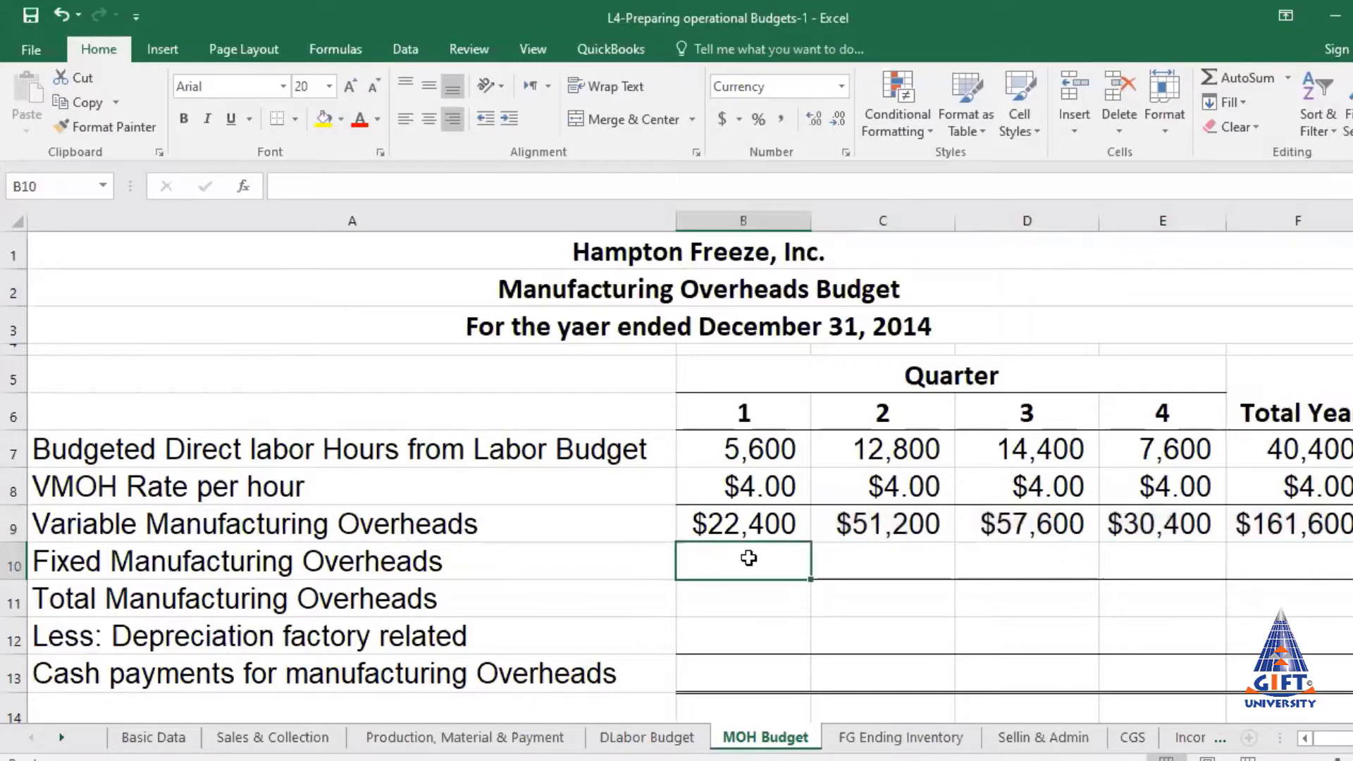
text(=)
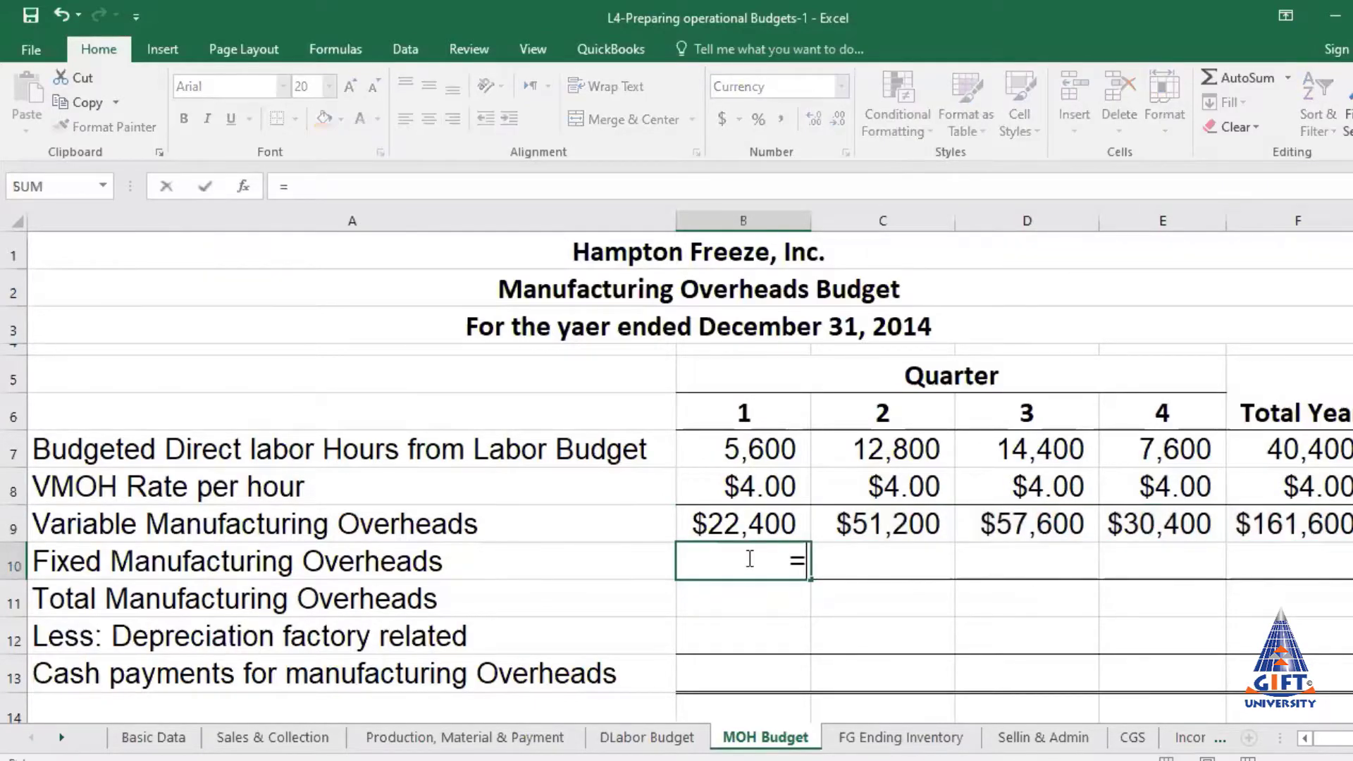
click(153, 737)
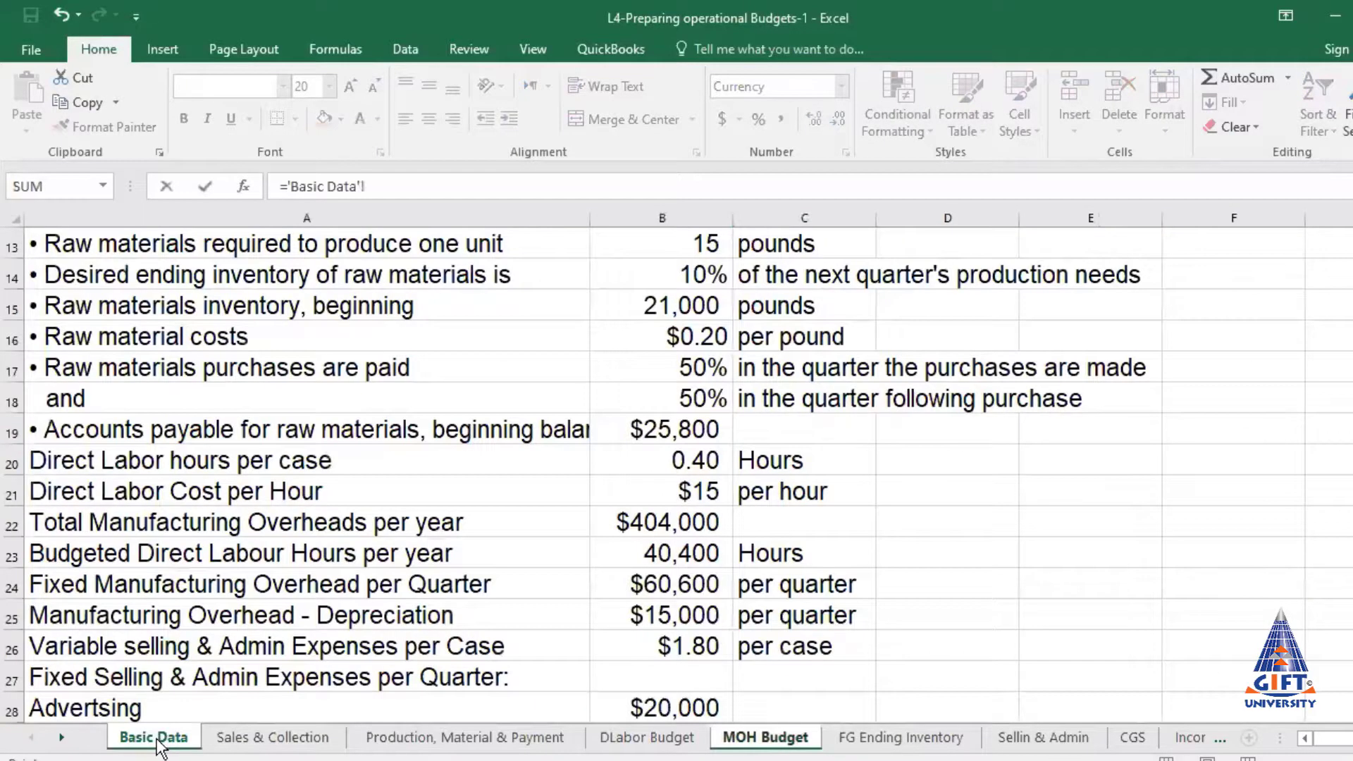
click(631, 591)
key(Return)
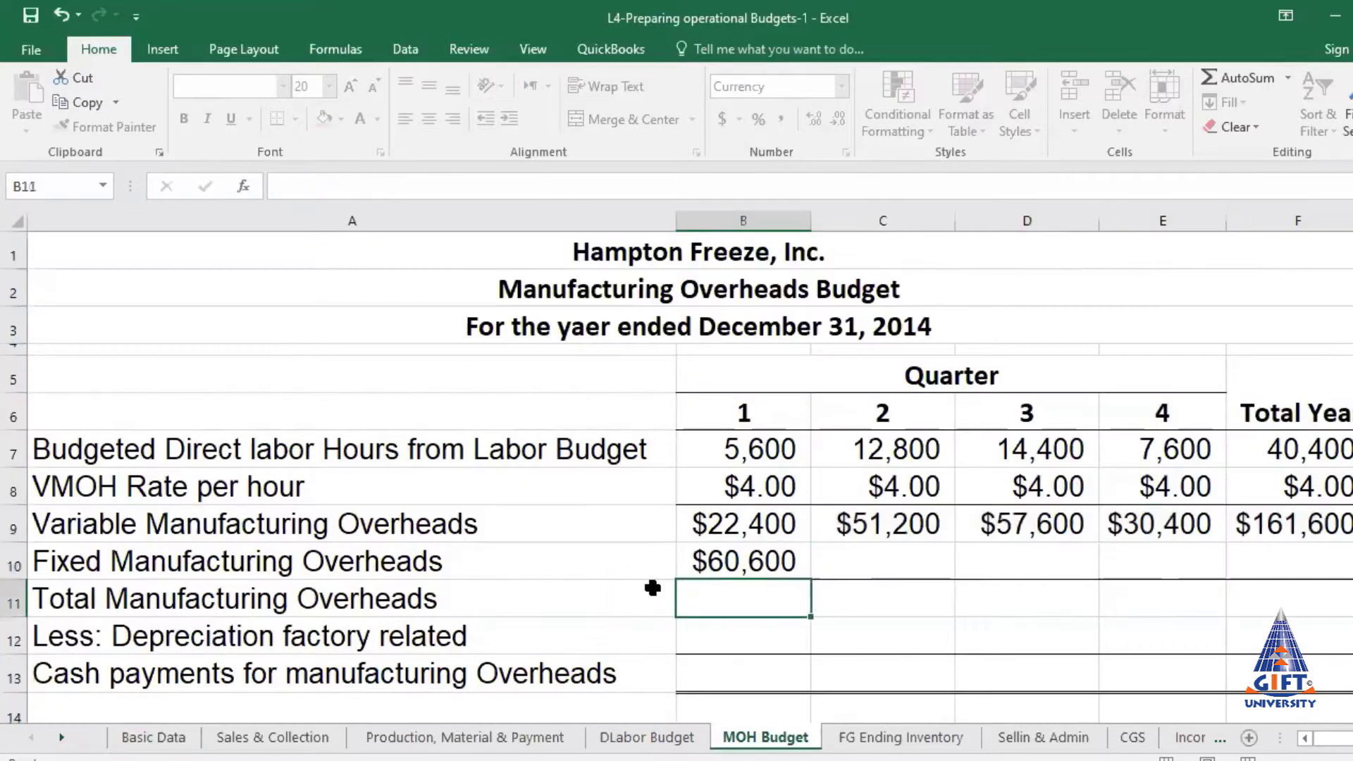
key(Up)
click(381, 185)
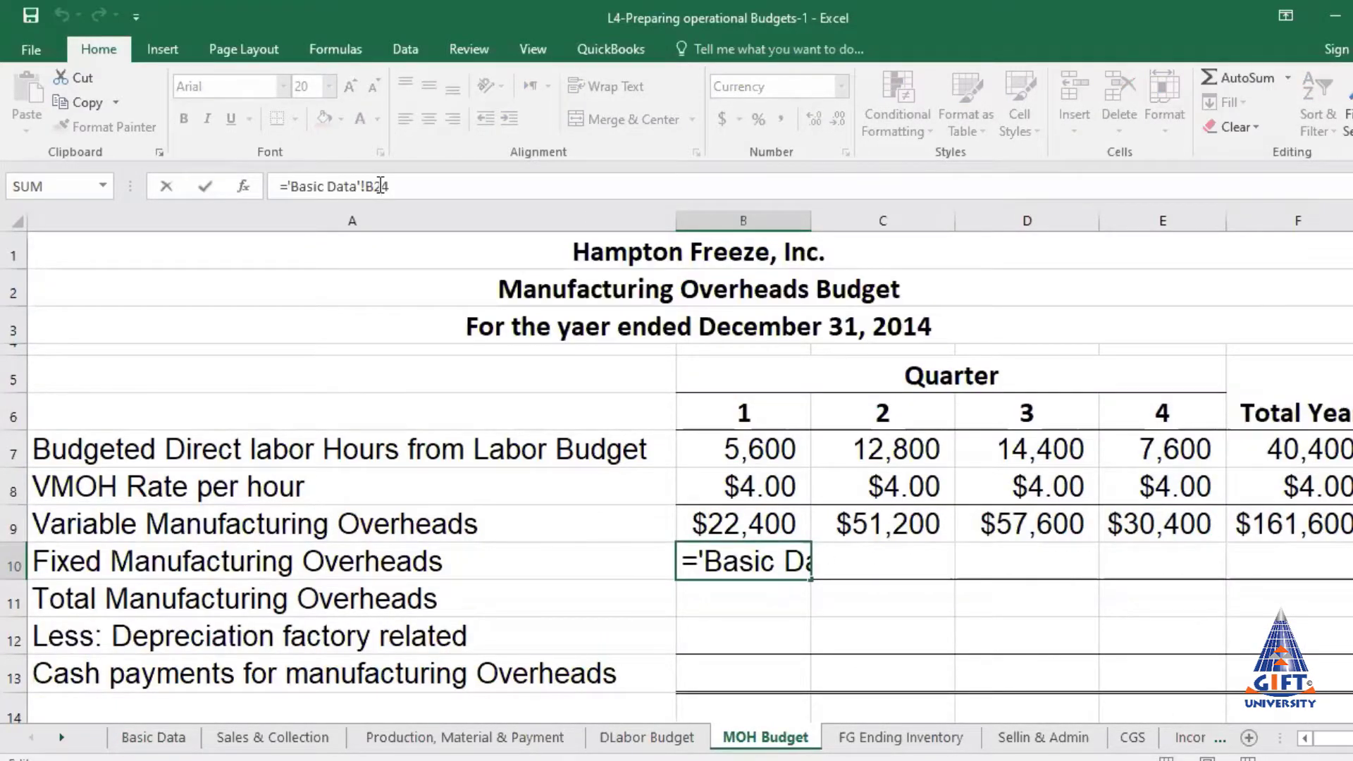
key(F4)
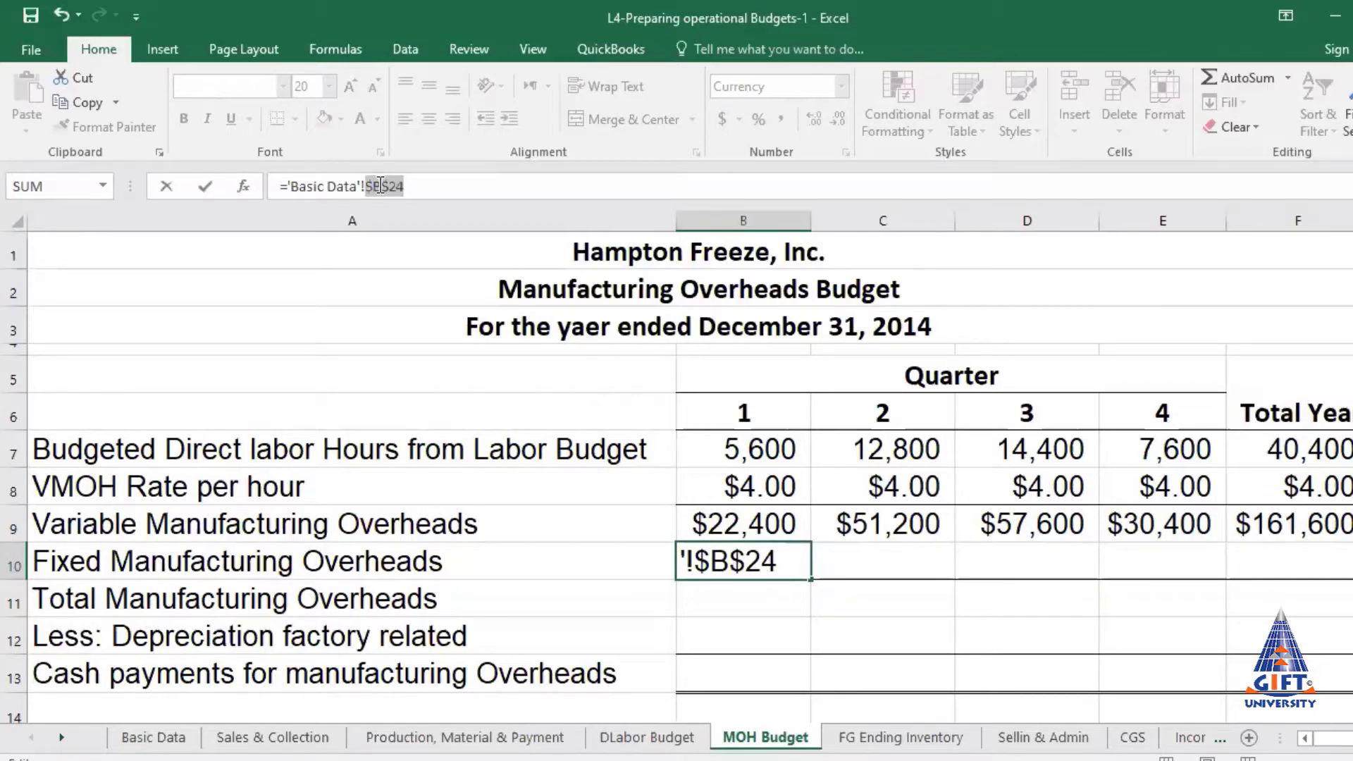
key(Return)
click(758, 562)
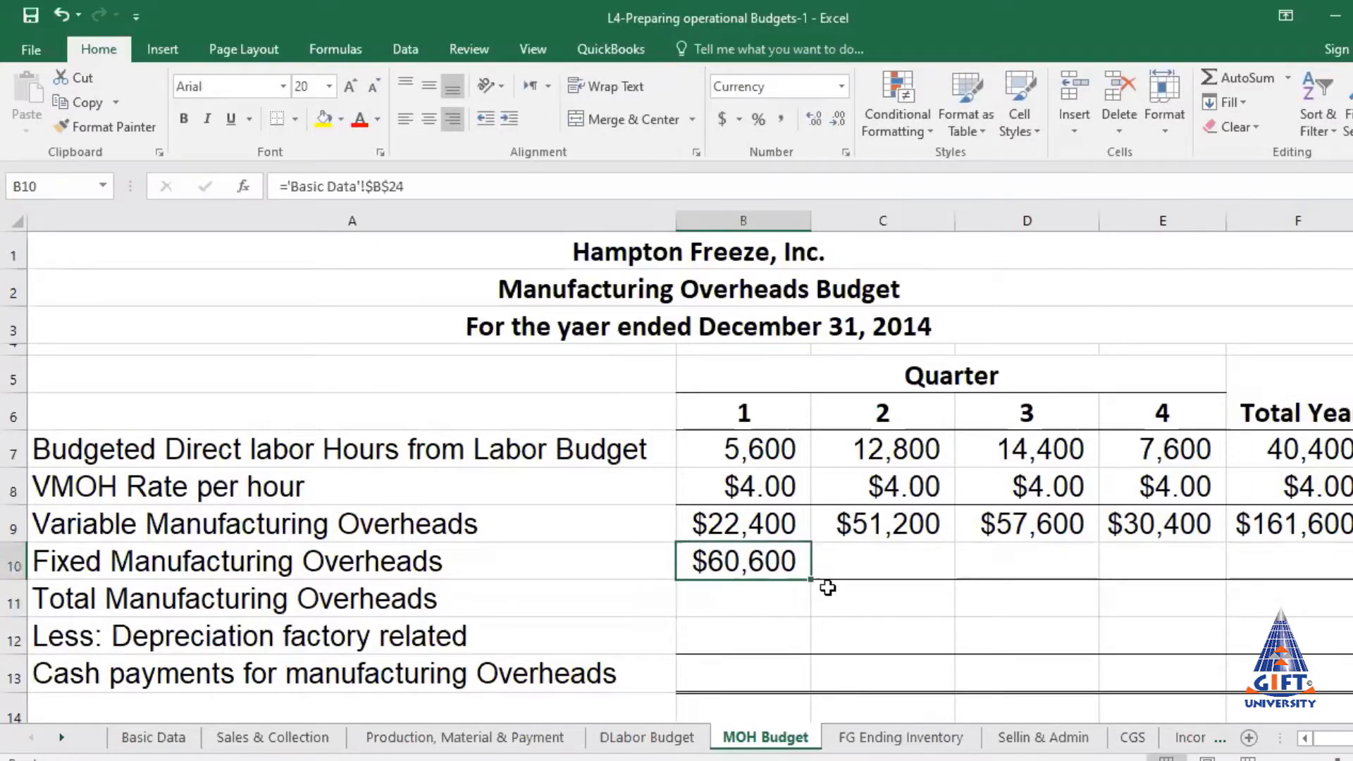
drag(811, 579, 1225, 567)
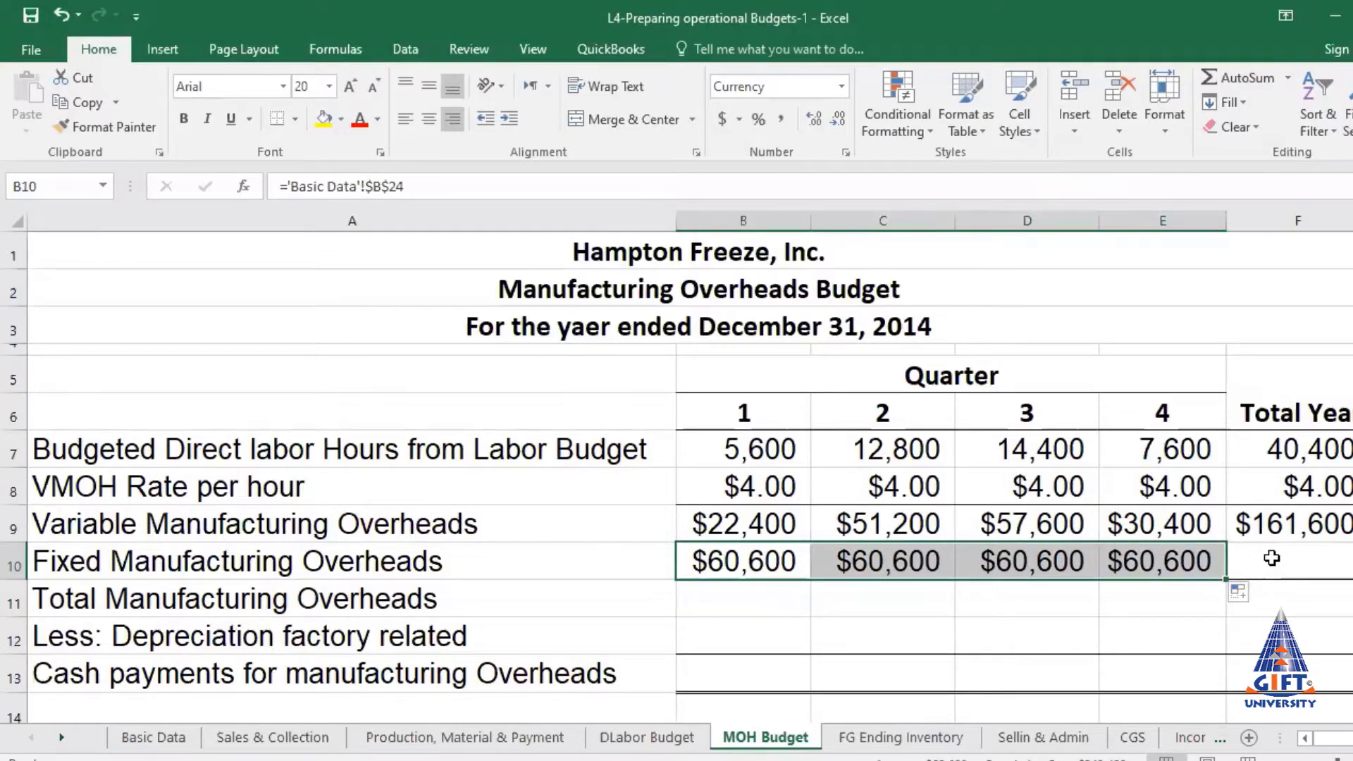
Sum the four quarterly fixed overheads in F10, giving $242,400
click(1272, 558)
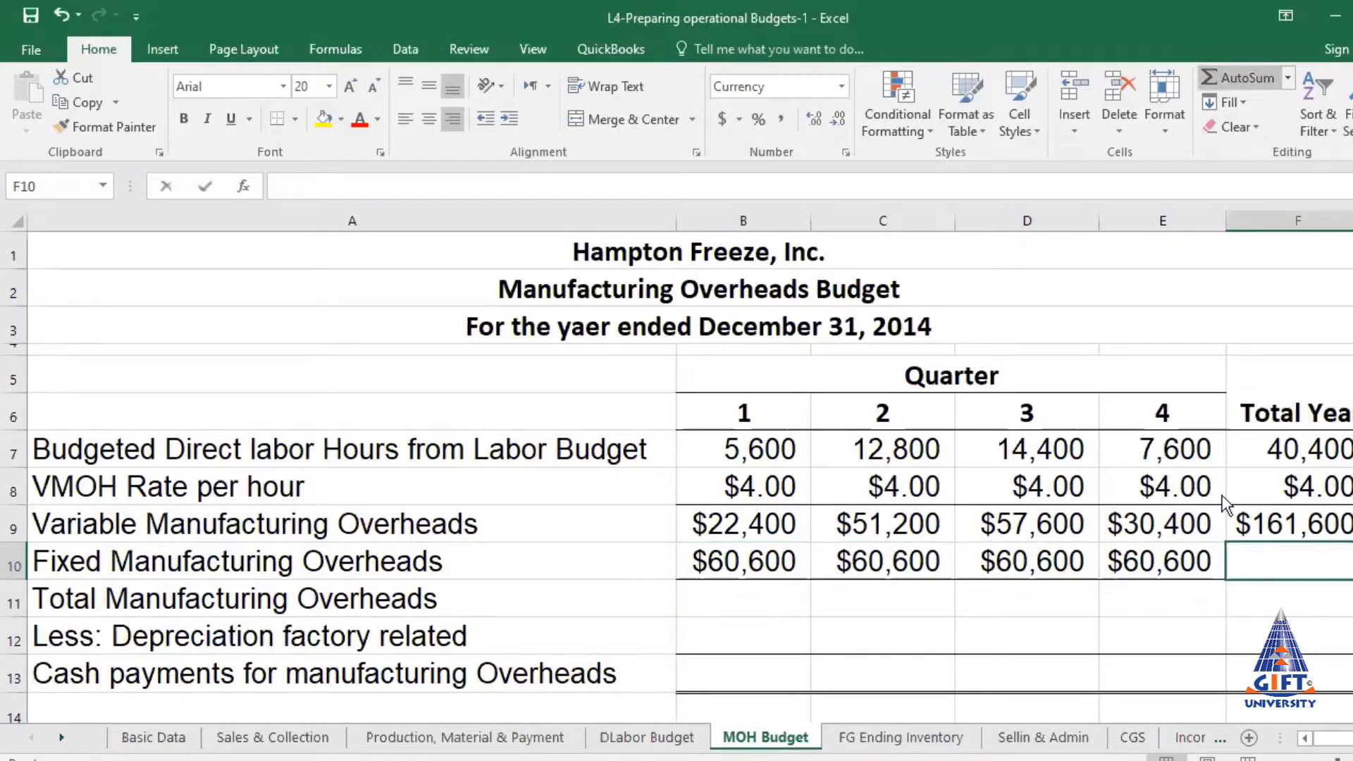
key(alt+equal)
drag(716, 568, 1176, 569)
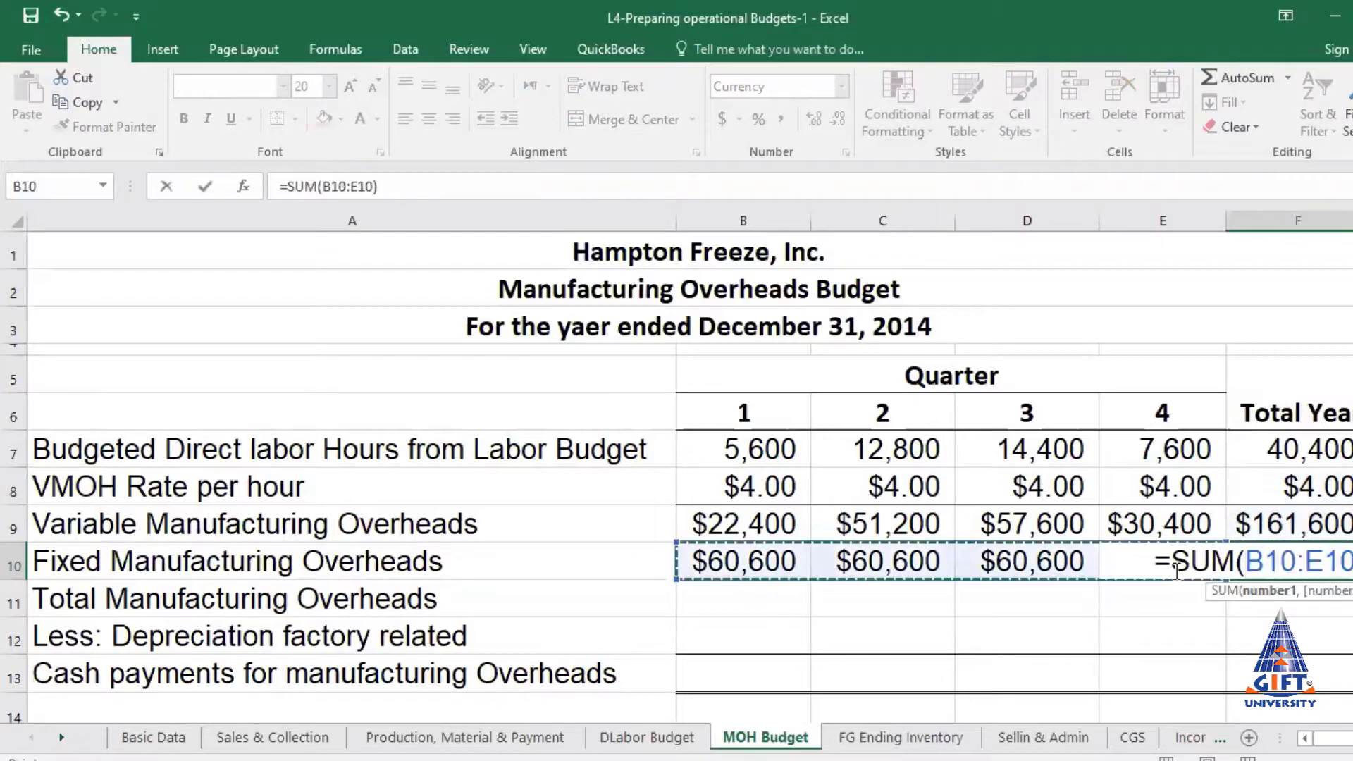
key(Return)
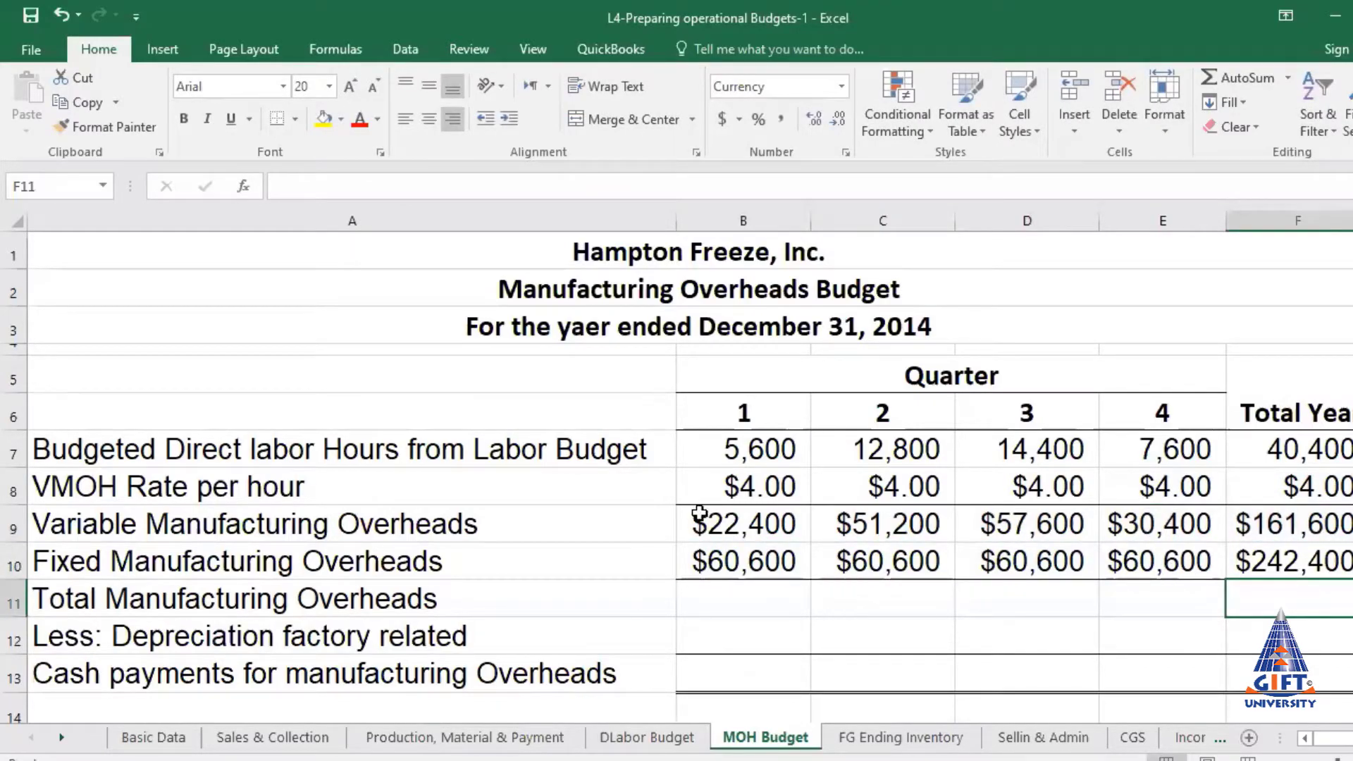
Fill total overheads B11:F11 with =SUM(B9:B10): $83,000, $111,800, $118,200, $91,000, totalling $404,000
click(733, 599)
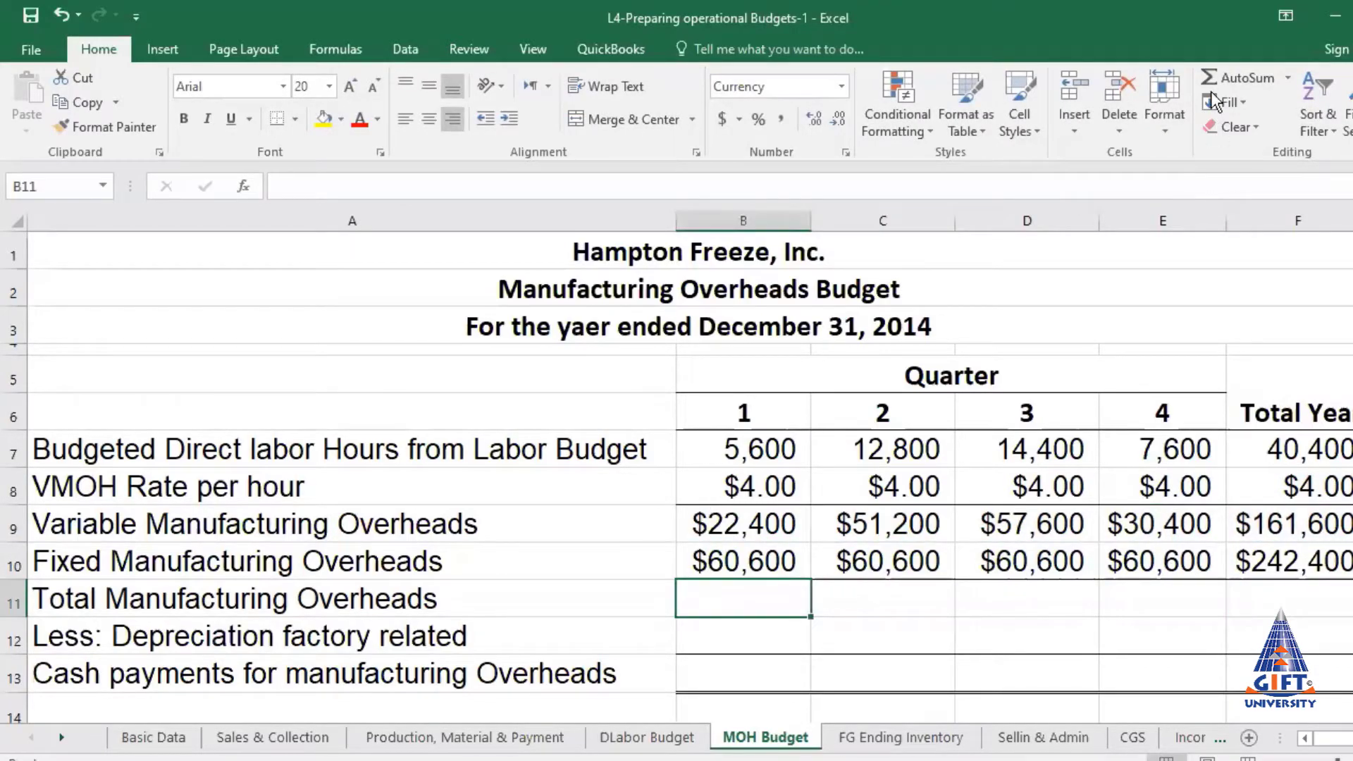
key(alt+equal)
click(783, 532)
drag(776, 543, 775, 564)
key(Return)
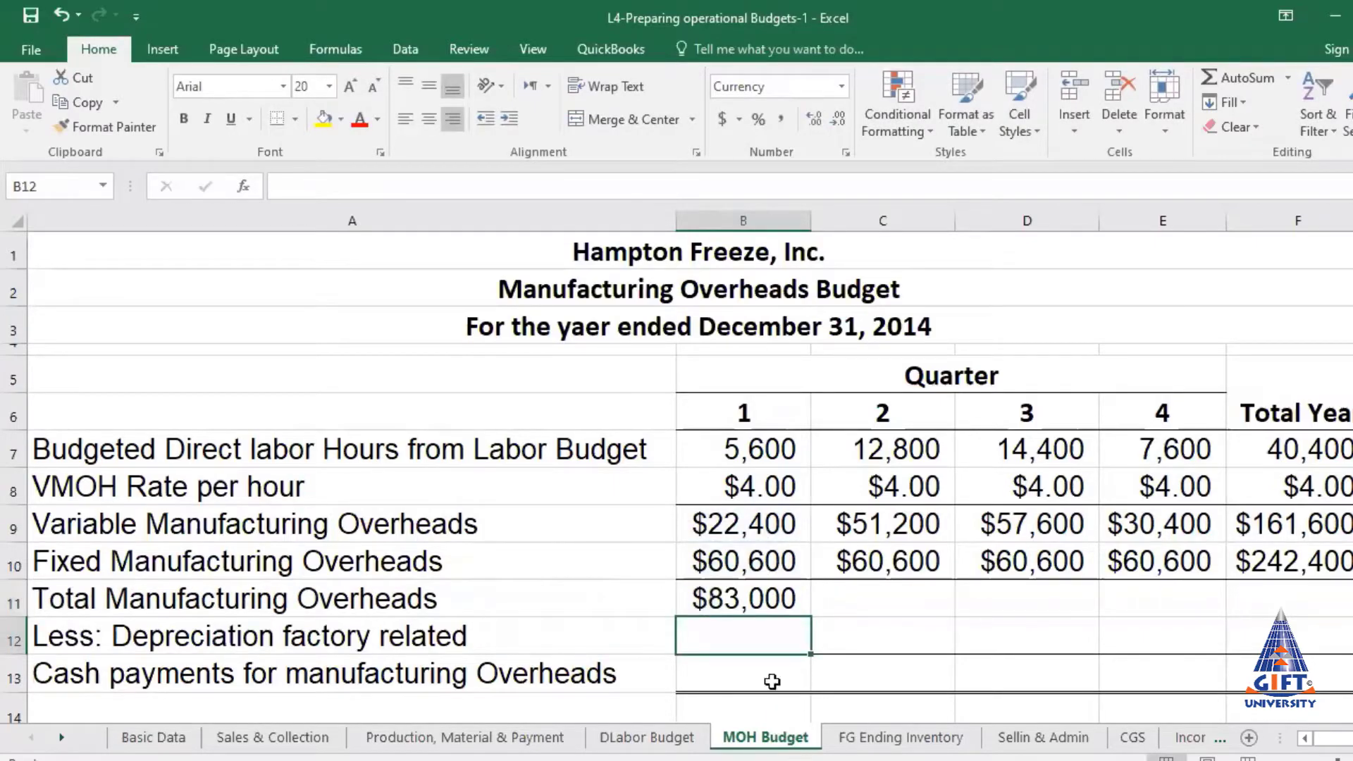
click(752, 599)
mouse_move(812, 617)
mouse_down()
mouse_move(1320, 635)
mouse_move(1315, 603)
mouse_up()
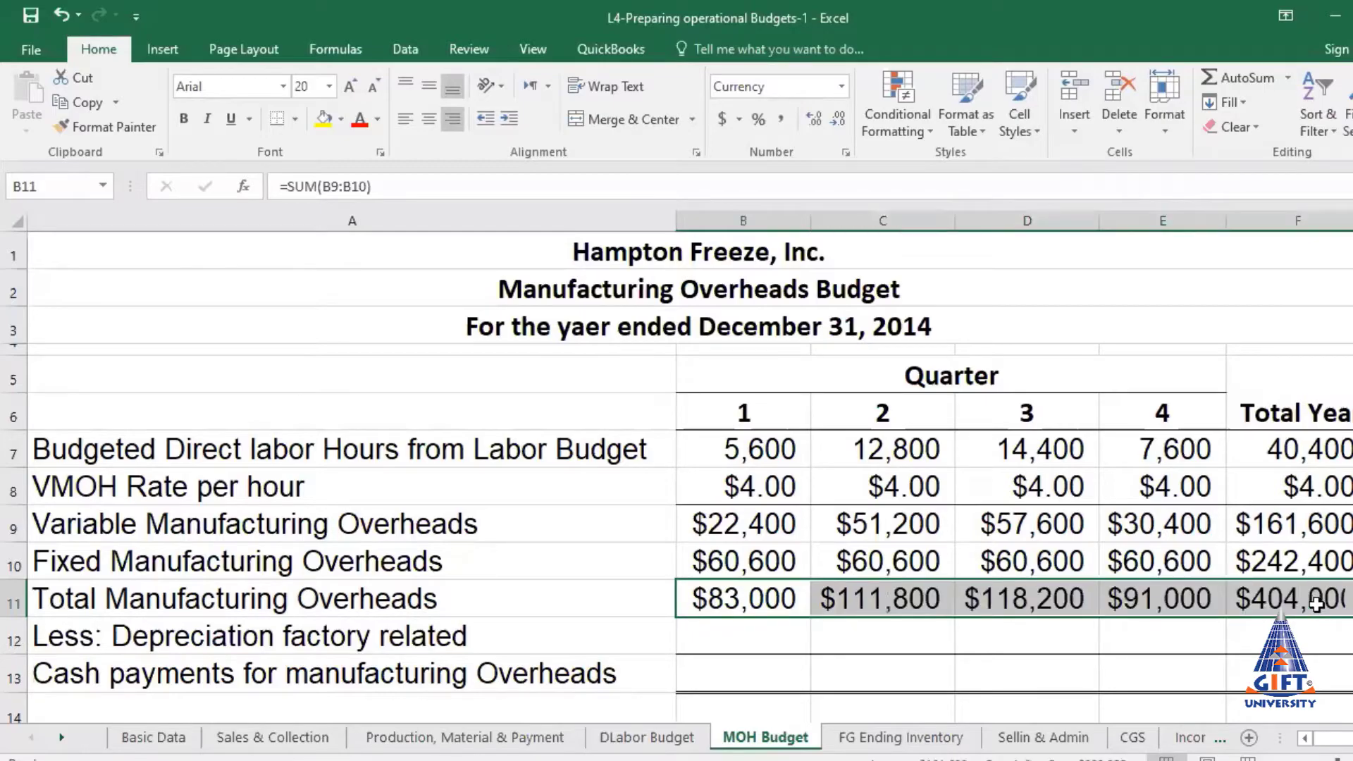
key(Down)
drag(735, 596, 1297, 605)
mouse_move(719, 605)
mouse_down()
mouse_move(1090, 616)
mouse_move(1315, 603)
mouse_up()
click(704, 628)
Link depreciation B12:E12 to 'Basic Data'!$B$25 ($15,000) and total $60,000 in F12
text(=)
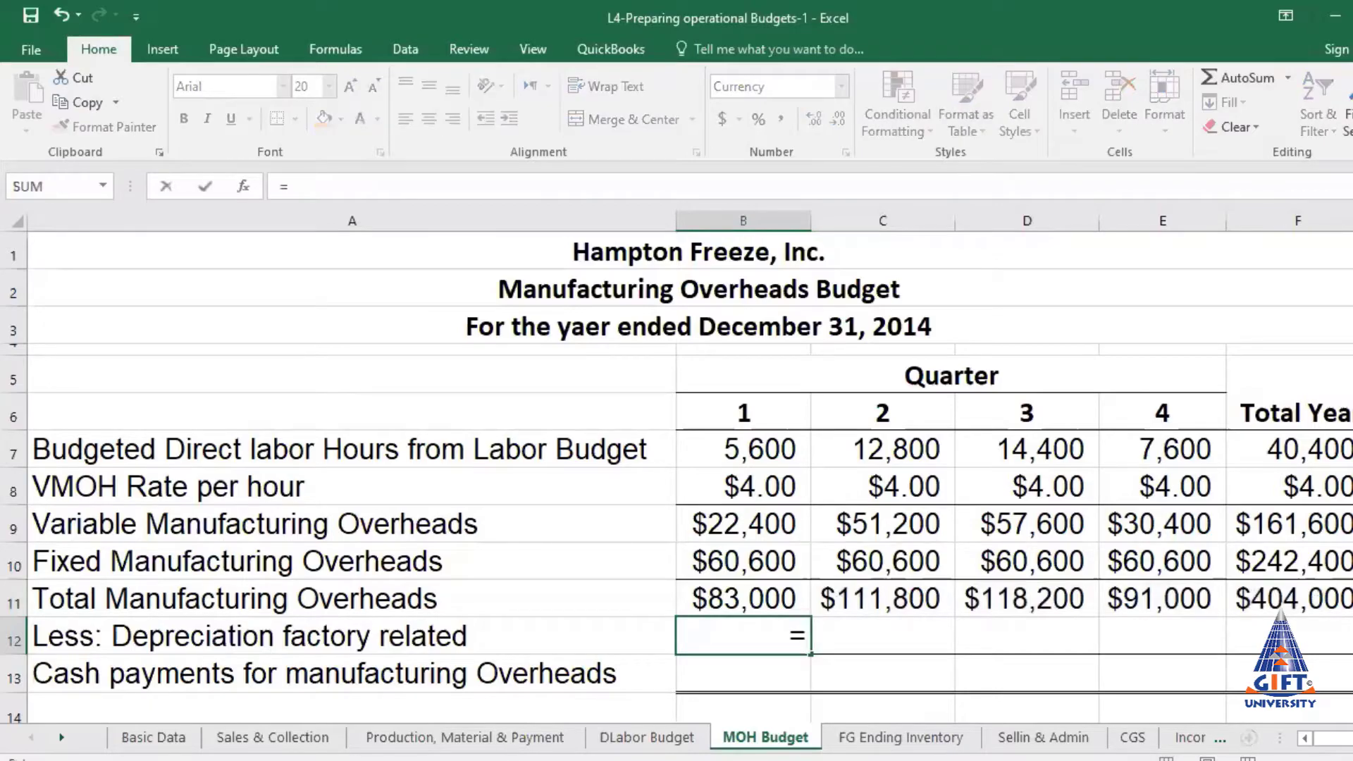
click(157, 740)
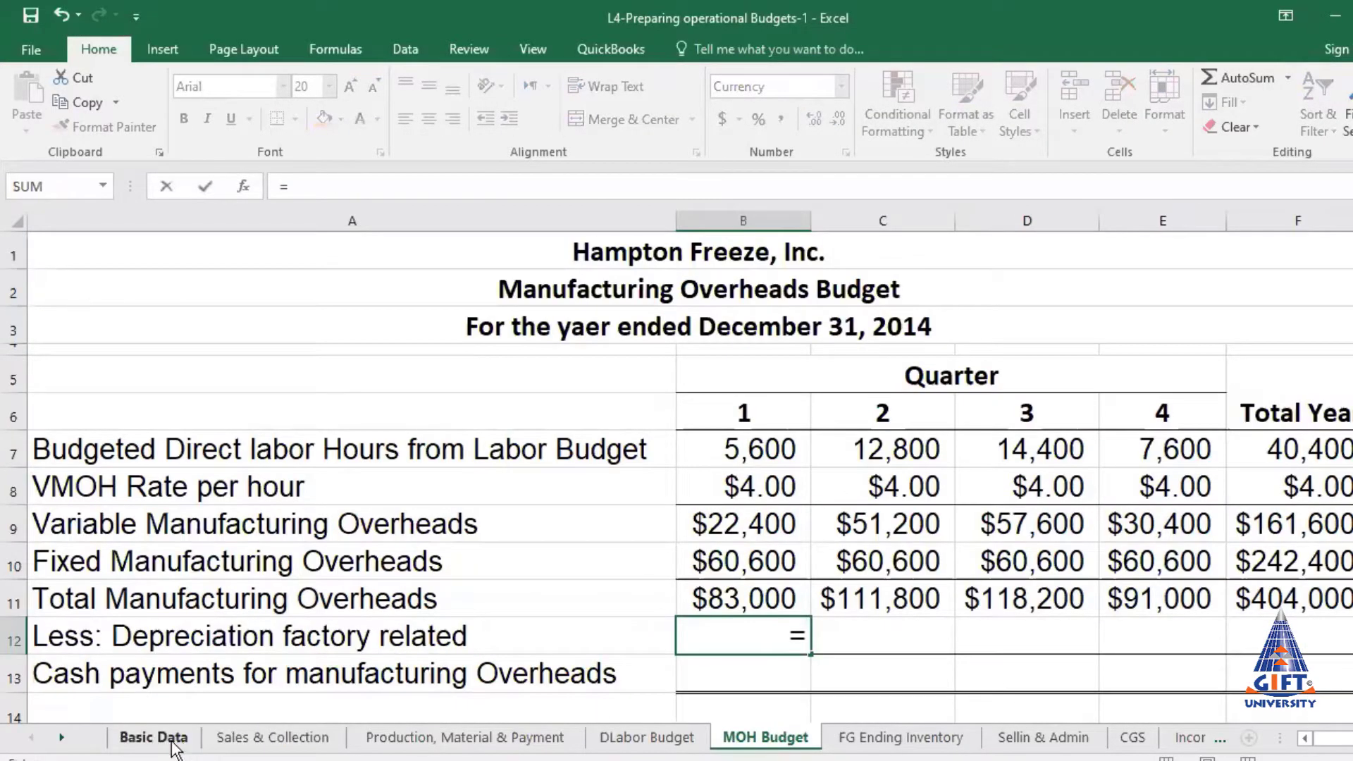
click(686, 619)
key(Return)
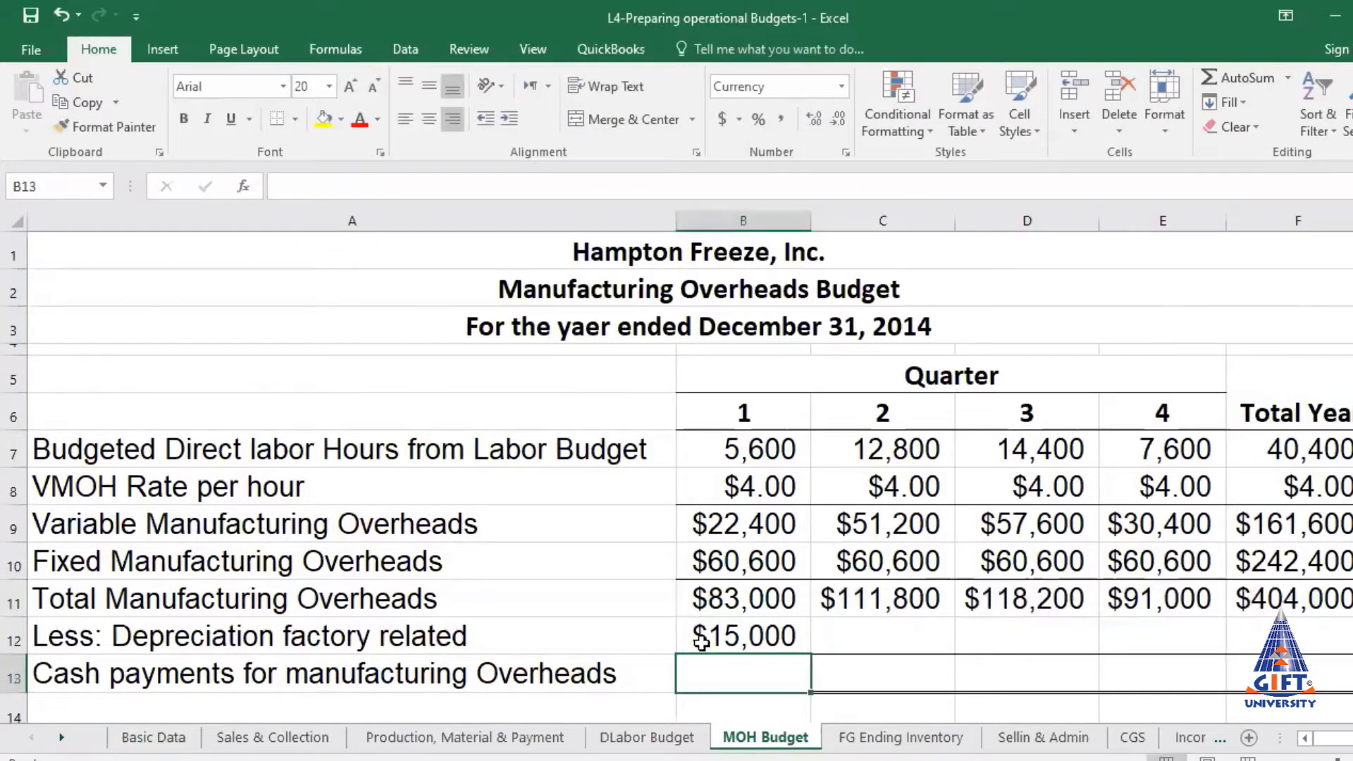
click(754, 636)
click(373, 187)
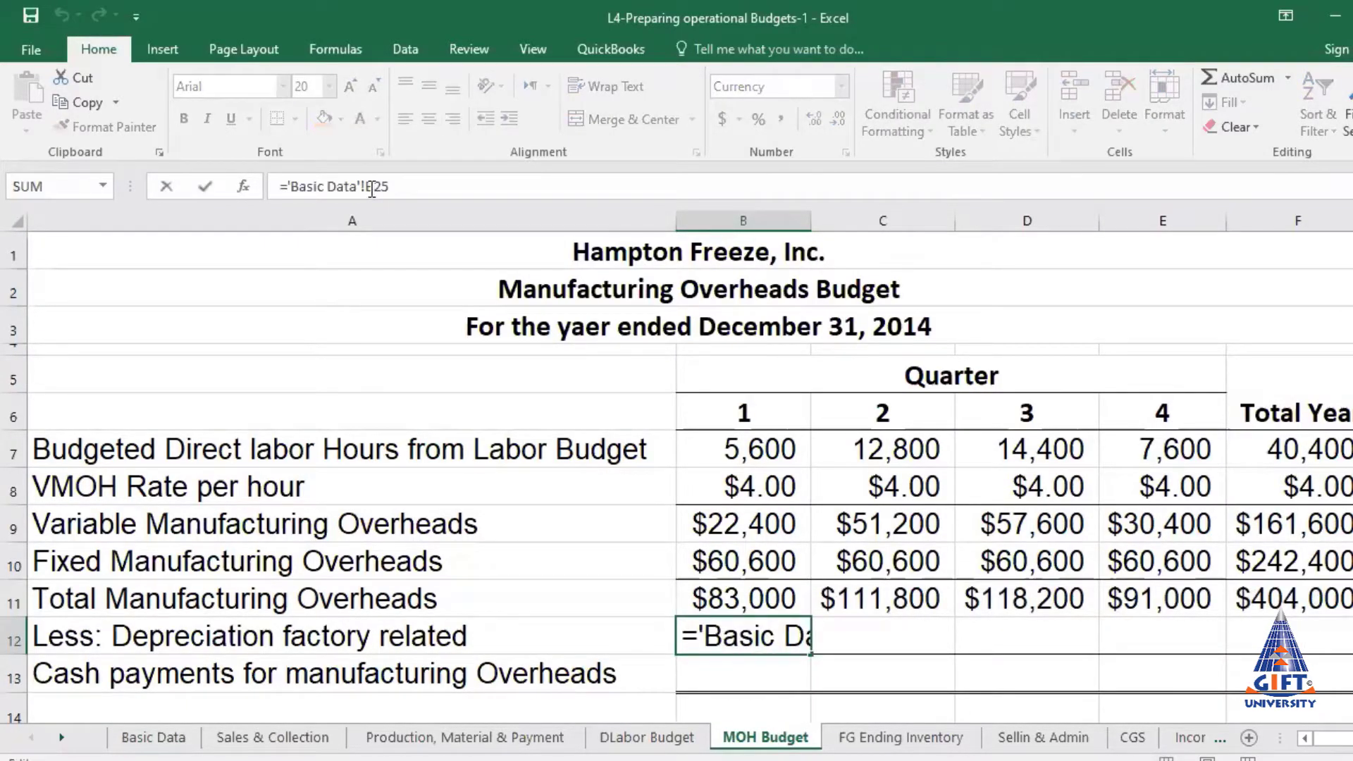
key(F4)
key(ctrl+Return)
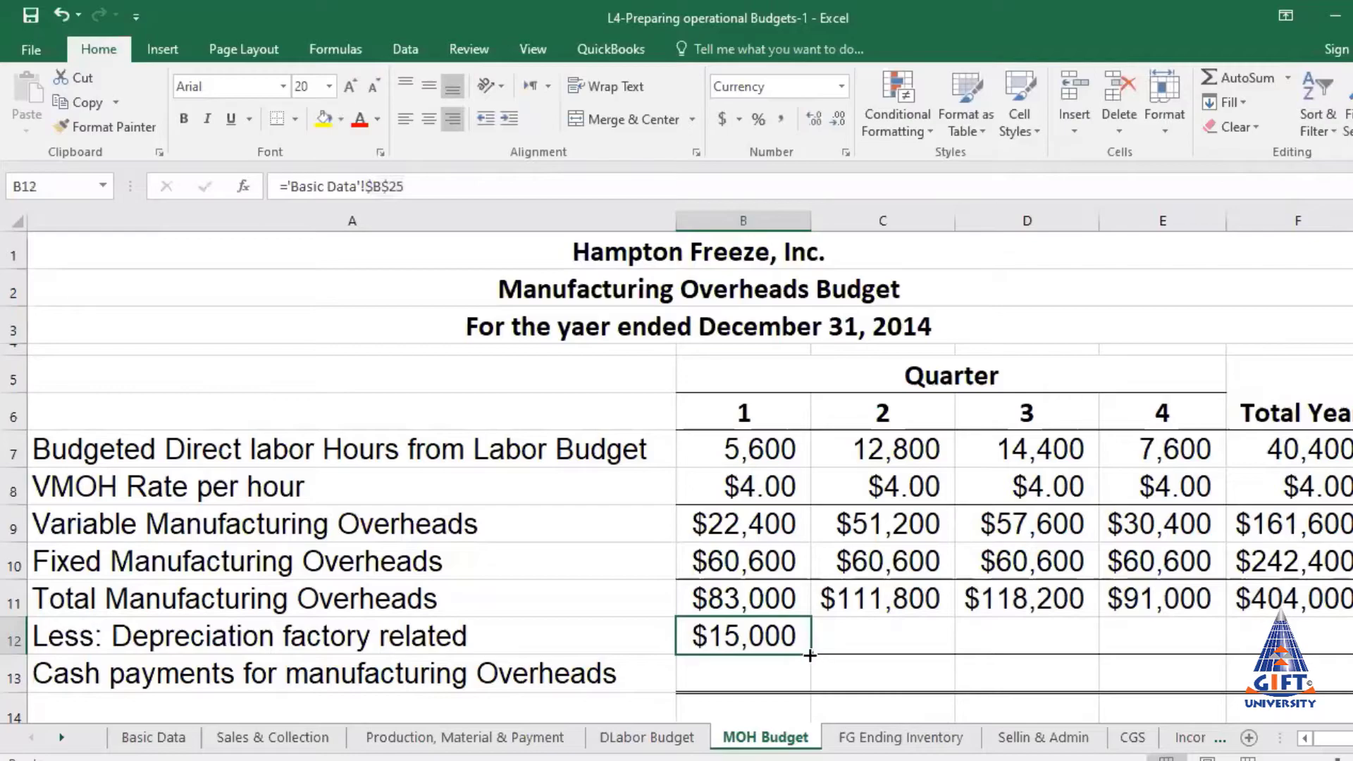
drag(811, 653, 1195, 653)
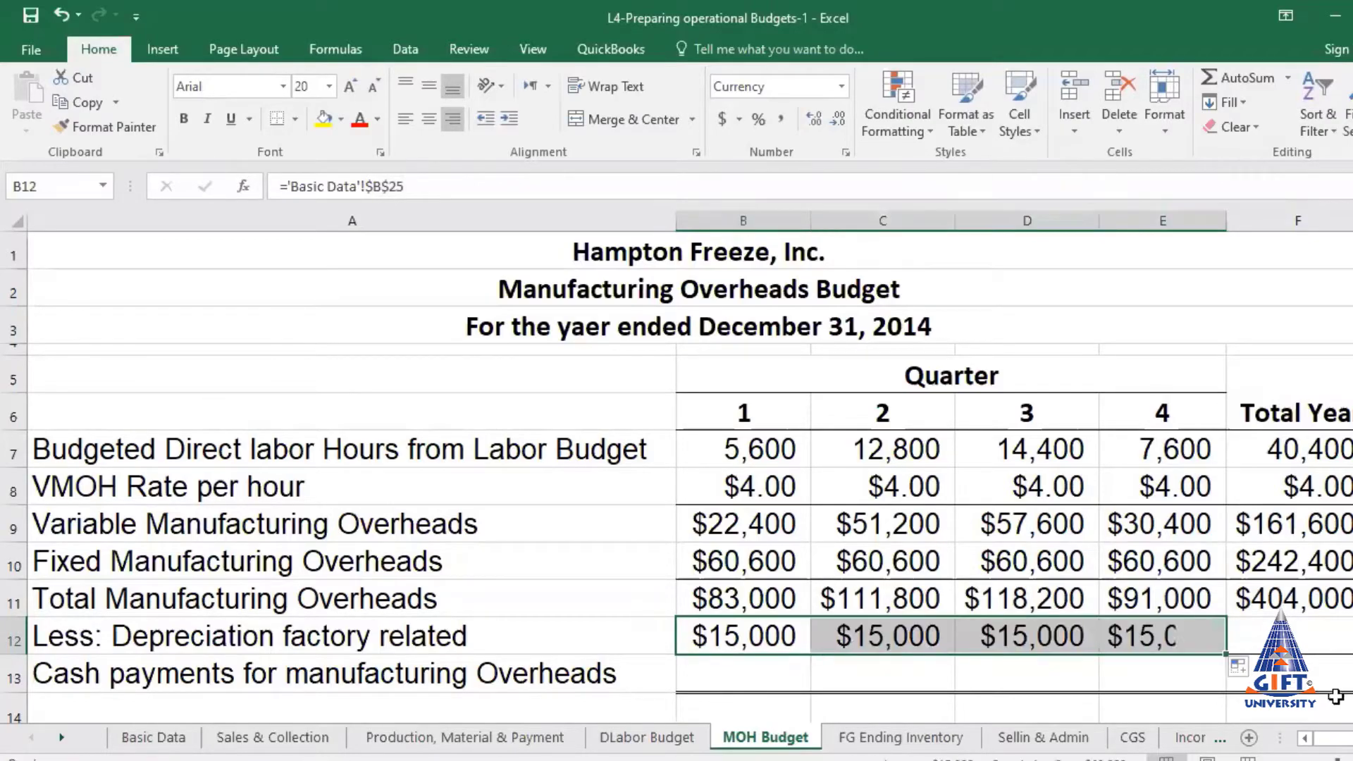
click(1224, 74)
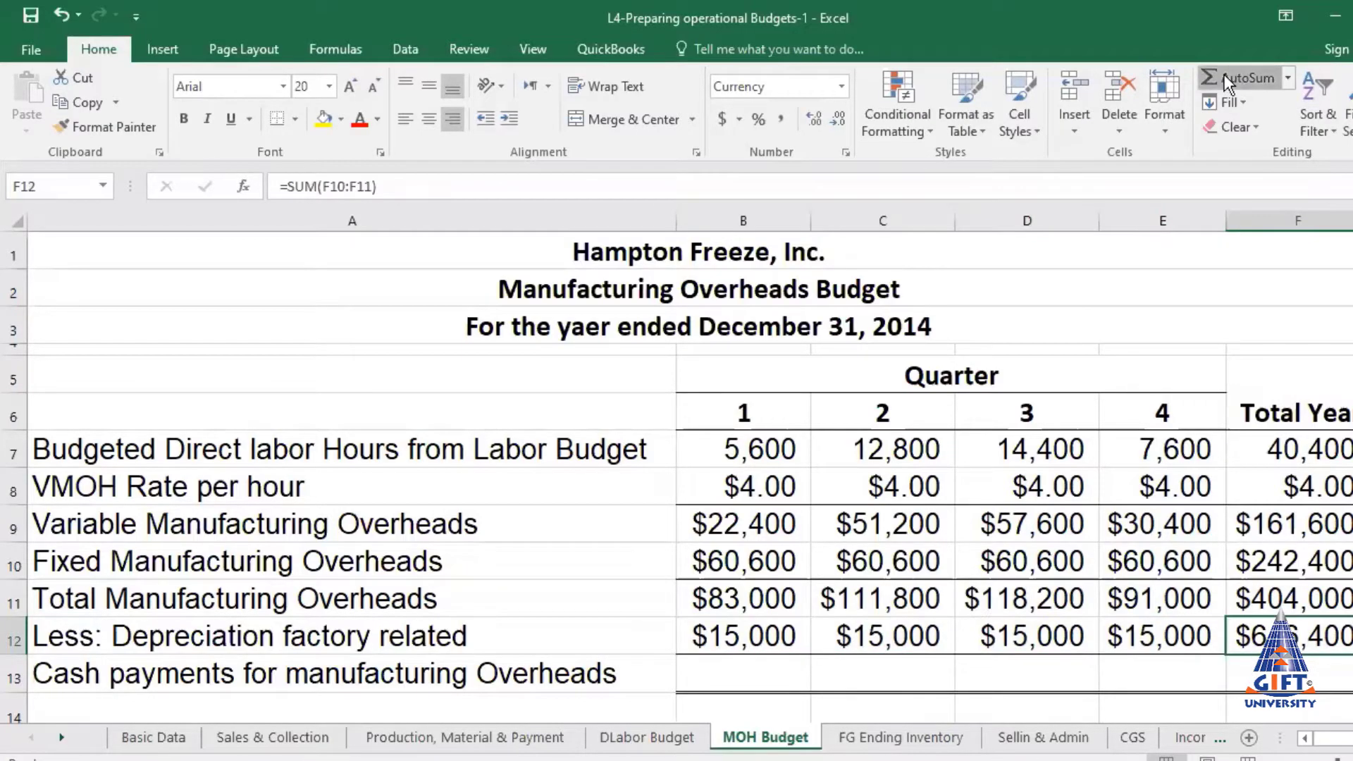
click(1224, 74)
key(Return)
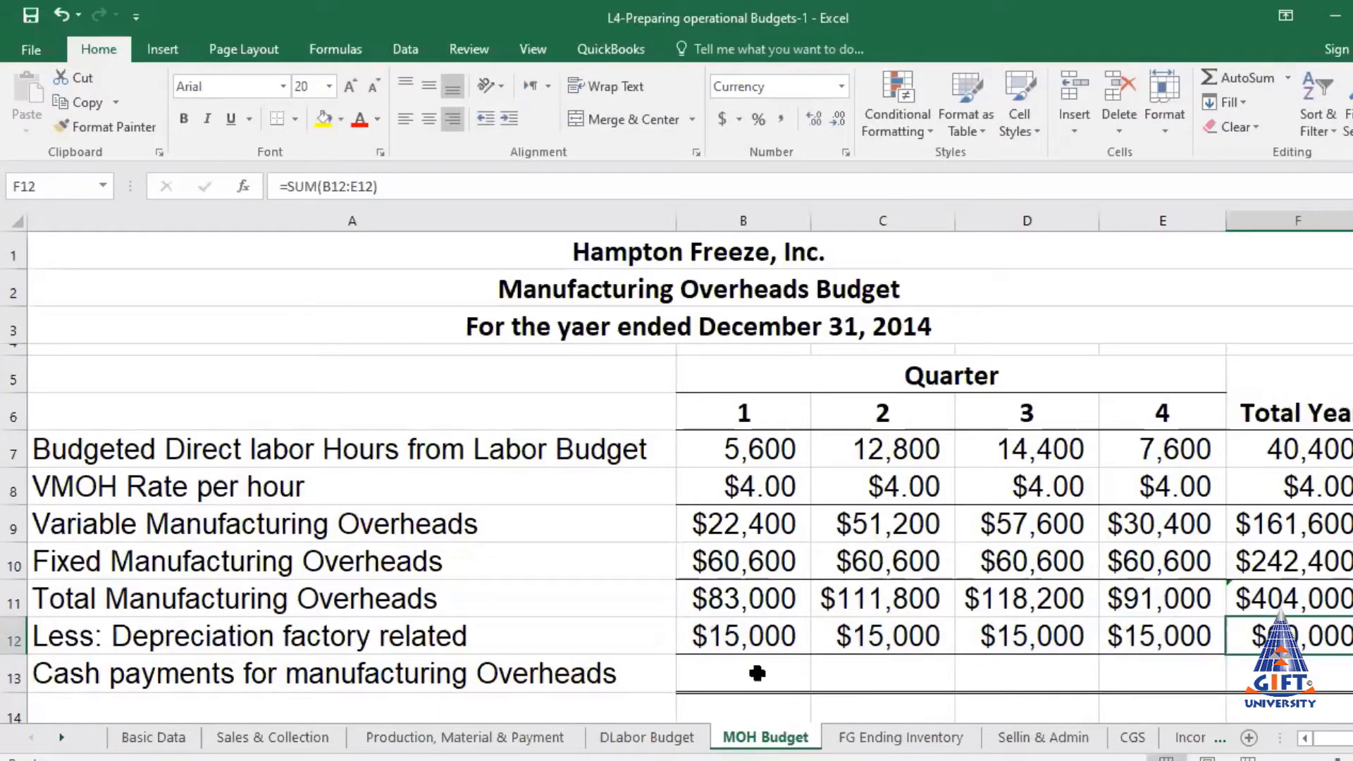
Compute cash payments =B11-B12 across row 13: $68,000, $96,800, $103,200, $76,000
click(755, 673)
text(=)
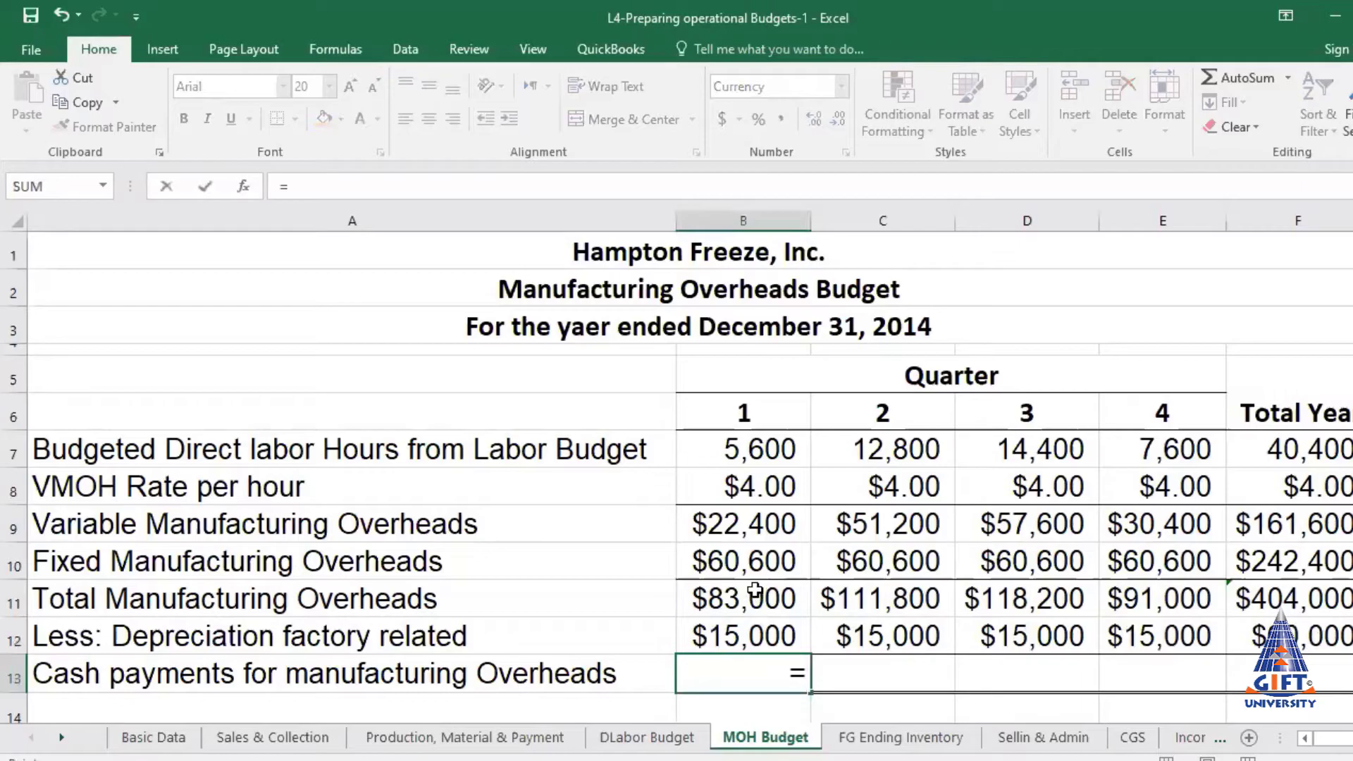
click(755, 591)
text(-)
click(753, 636)
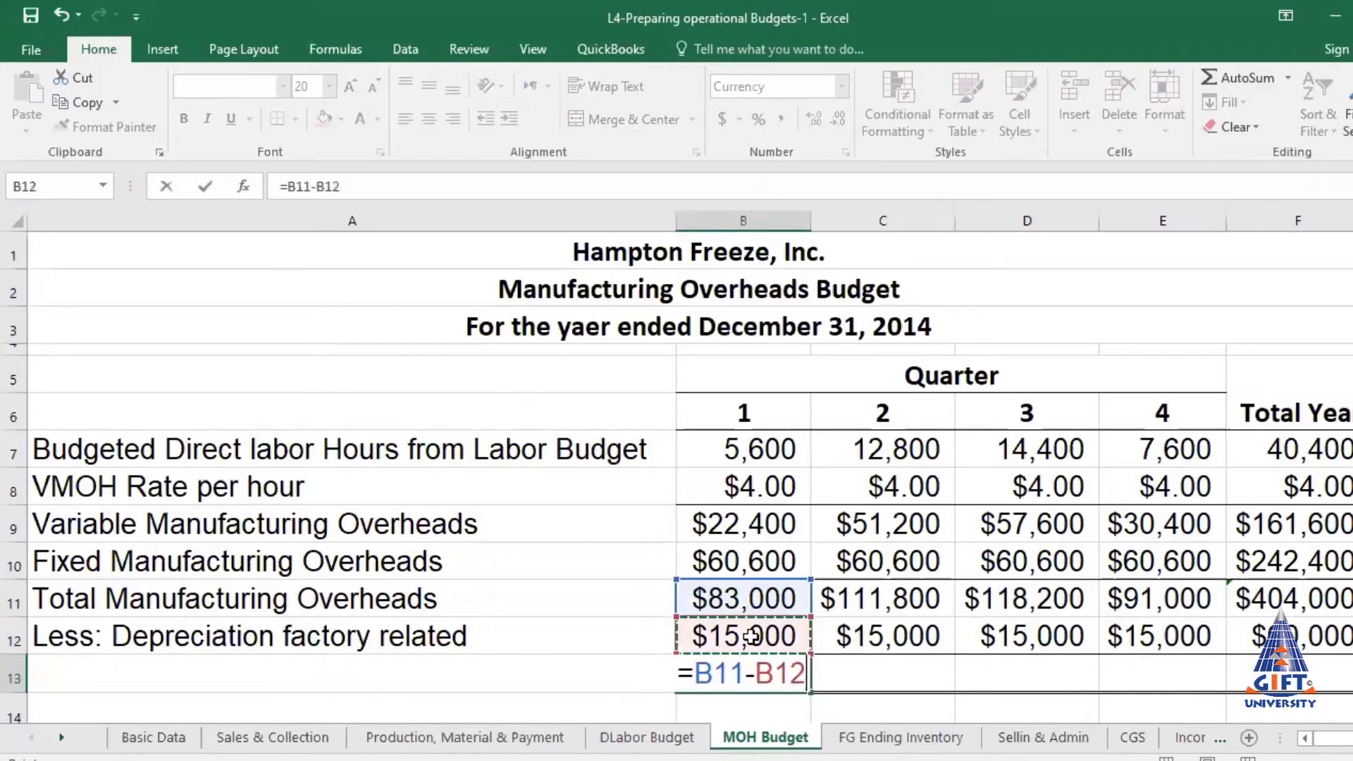
key(Return)
click(761, 649)
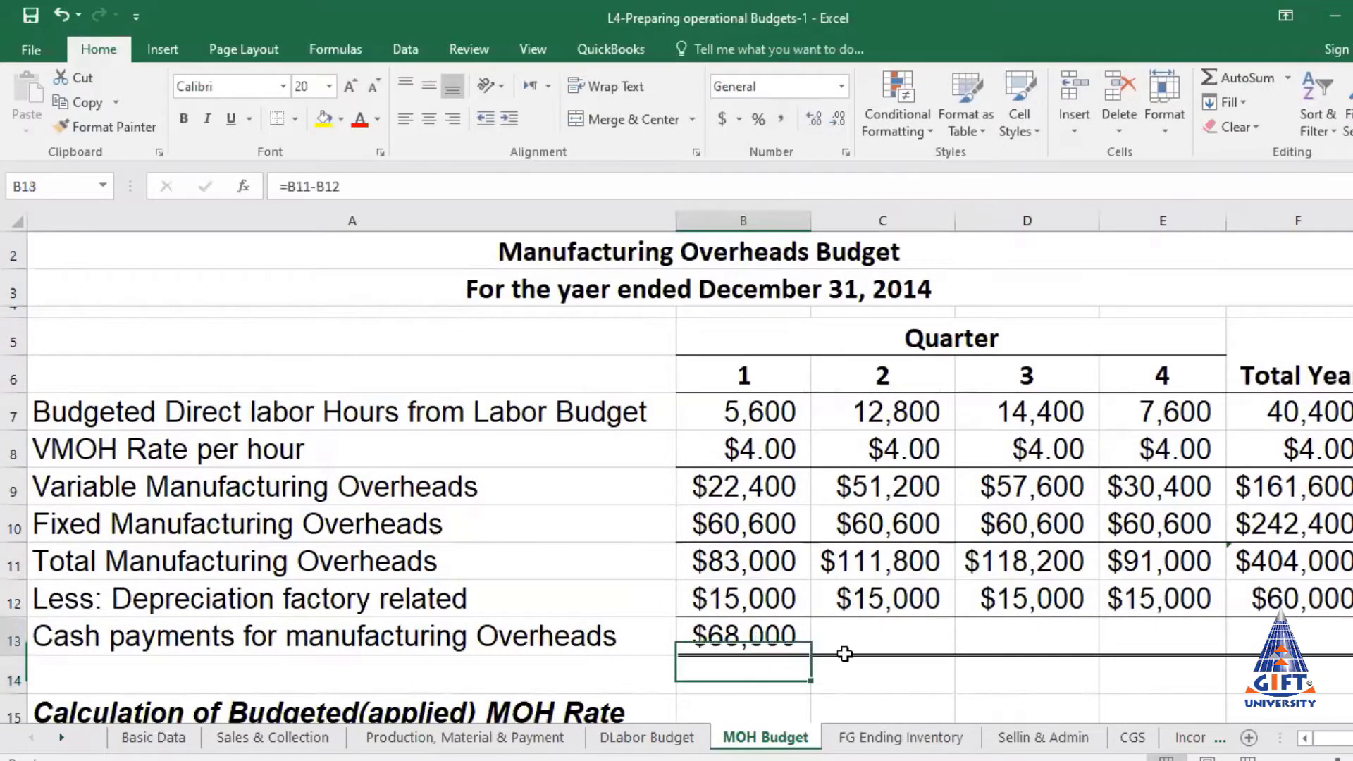
drag(811, 656, 1314, 682)
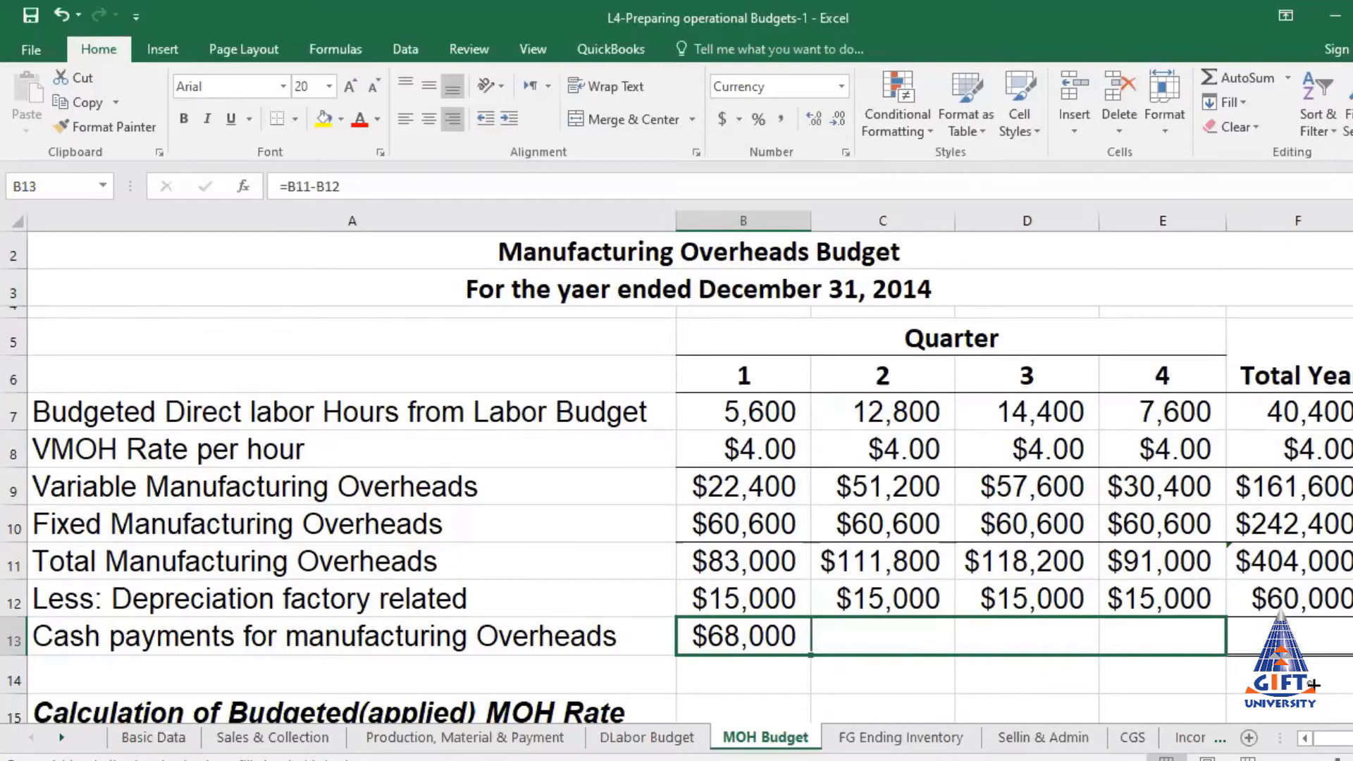
drag(1313, 682, 1311, 680)
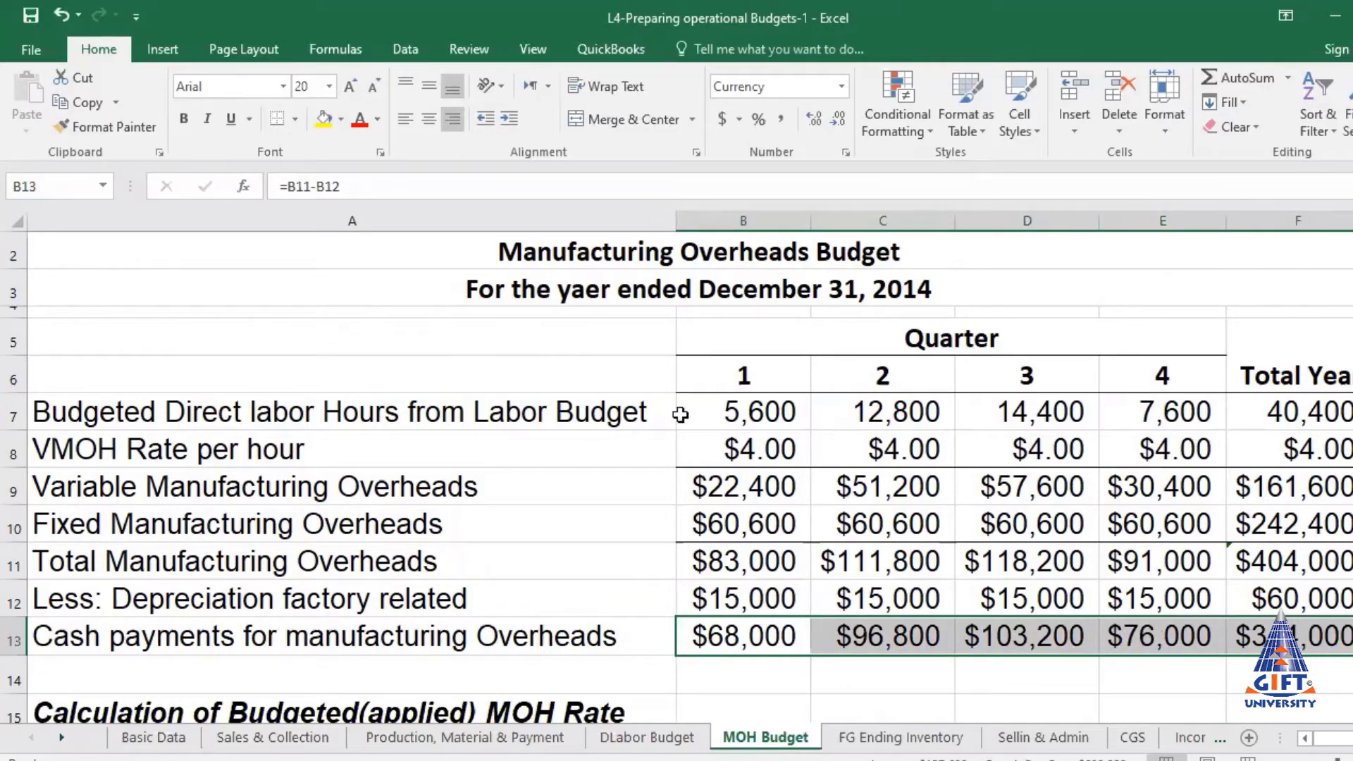
scroll(602, 279, up, 1)
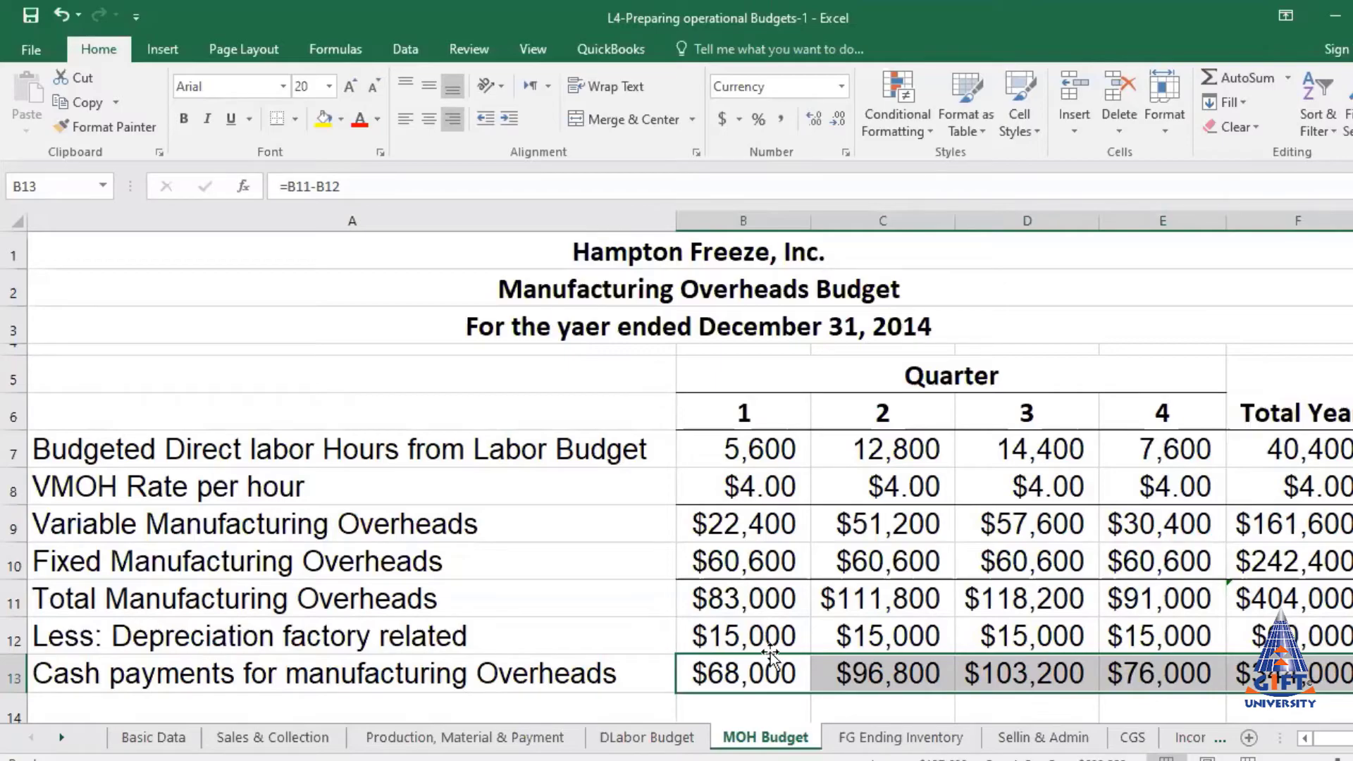
click(767, 639)
click(771, 597)
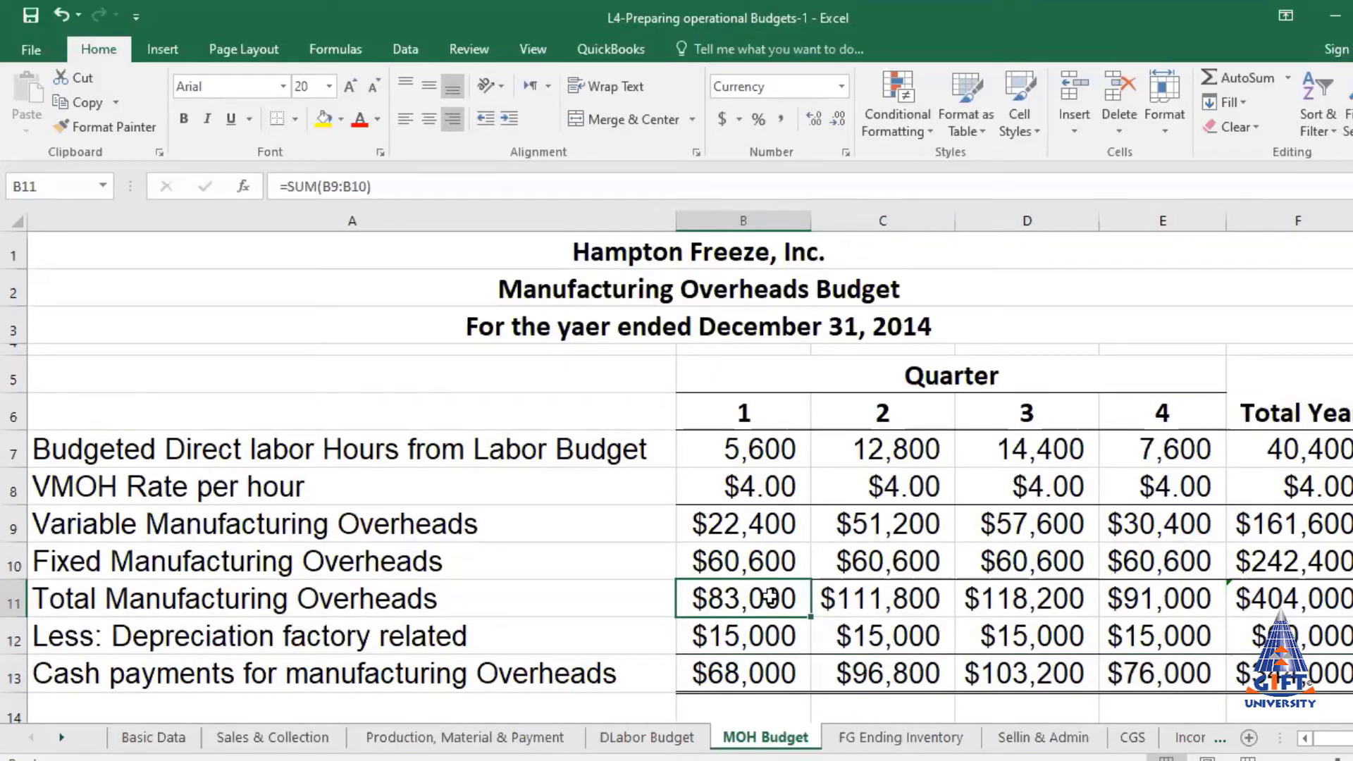
click(767, 637)
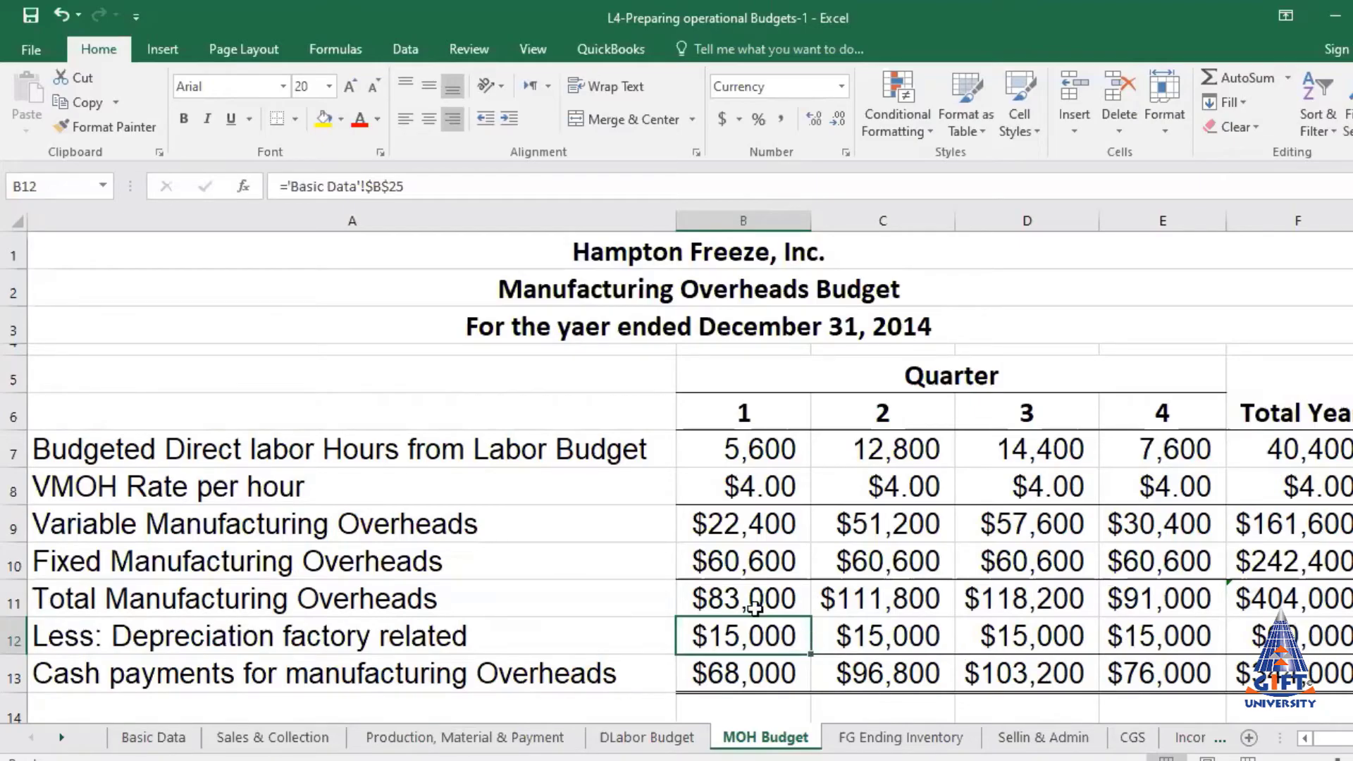
click(745, 679)
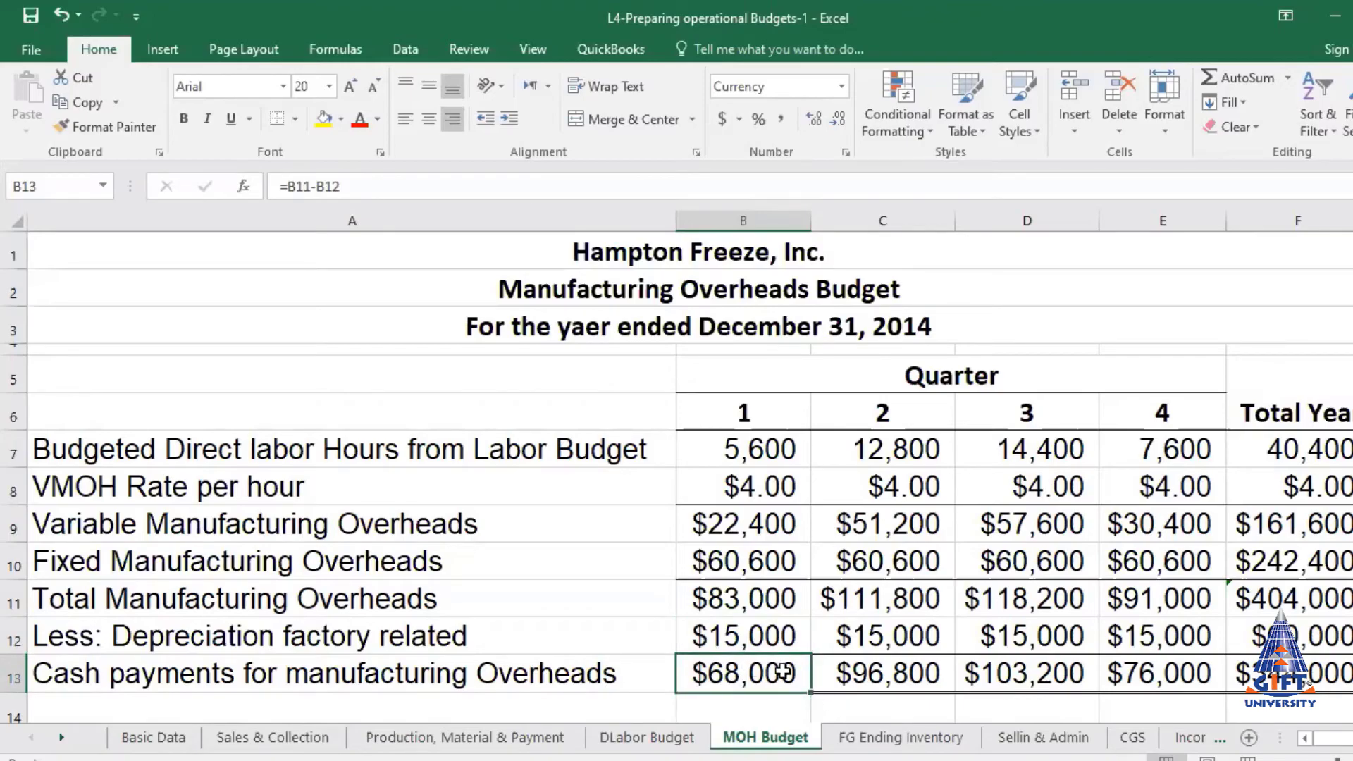